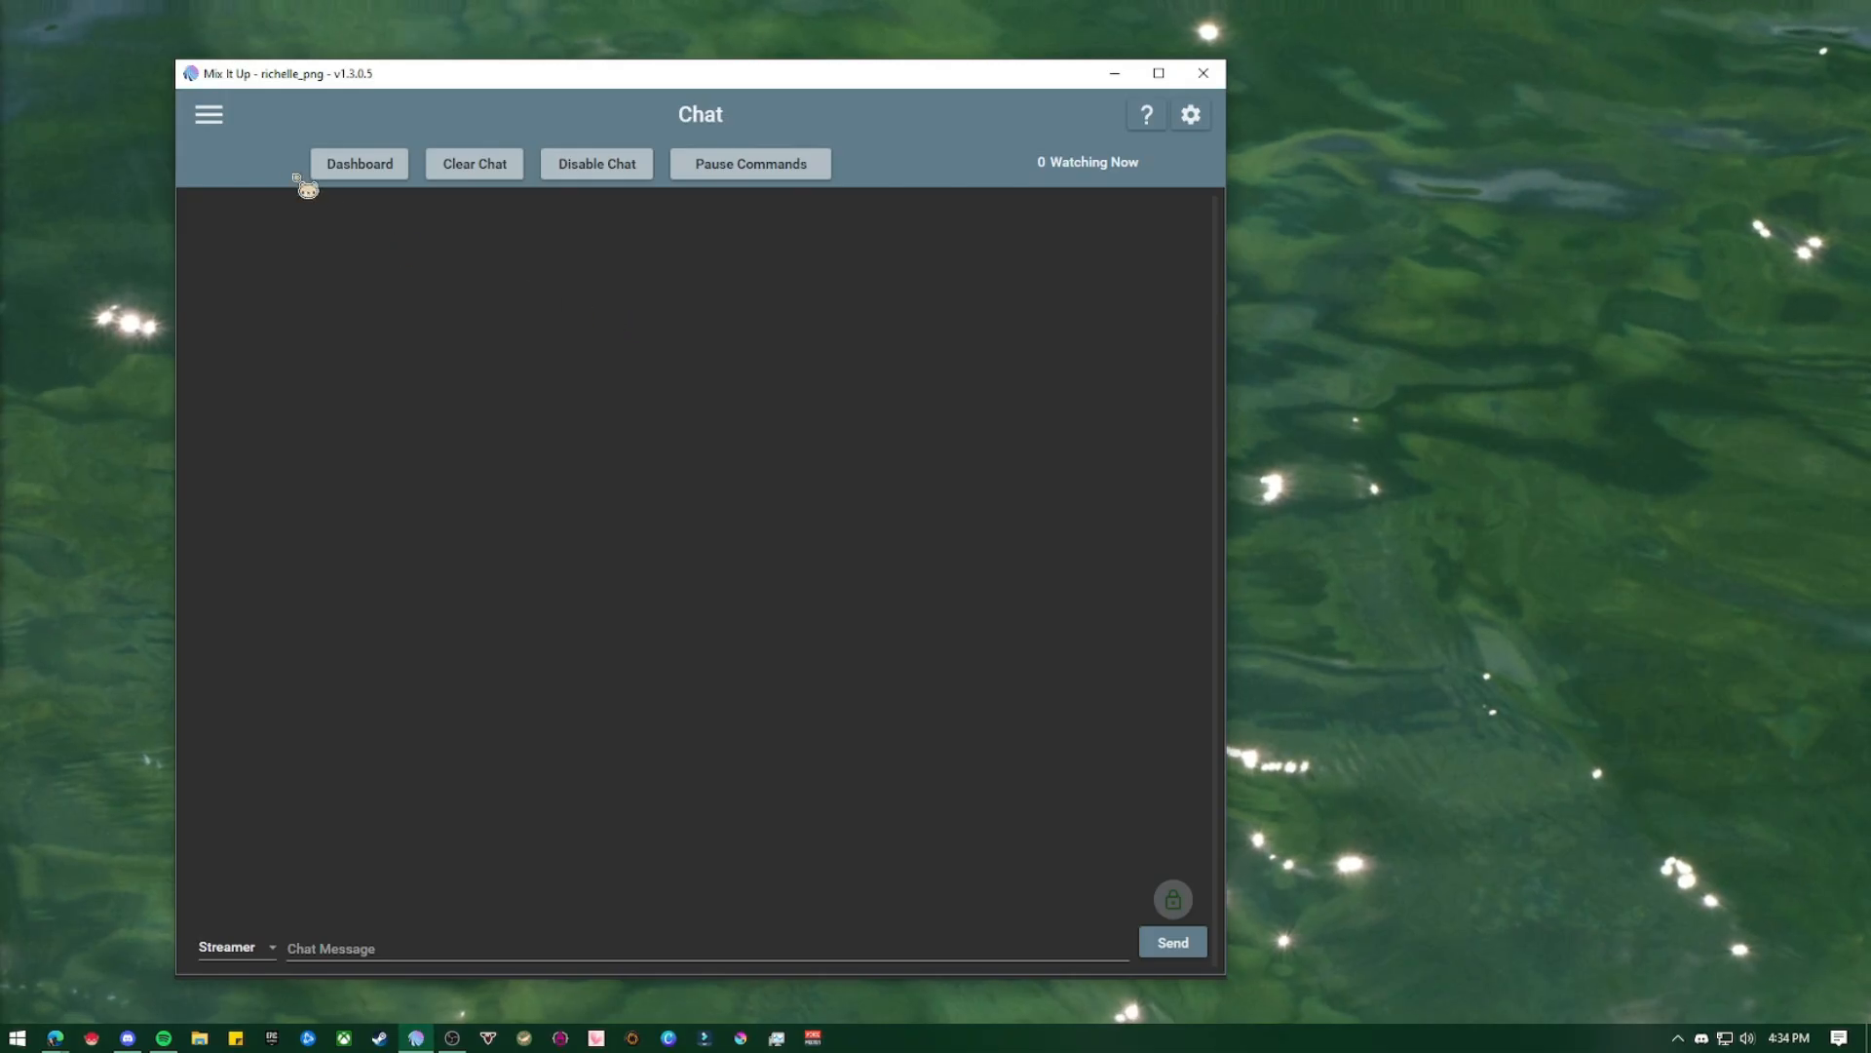
# Show the Twitch events and locate the Channel Ad Upcoming, Ad Started and Ad Ended entries
pyautogui.click(215, 118)
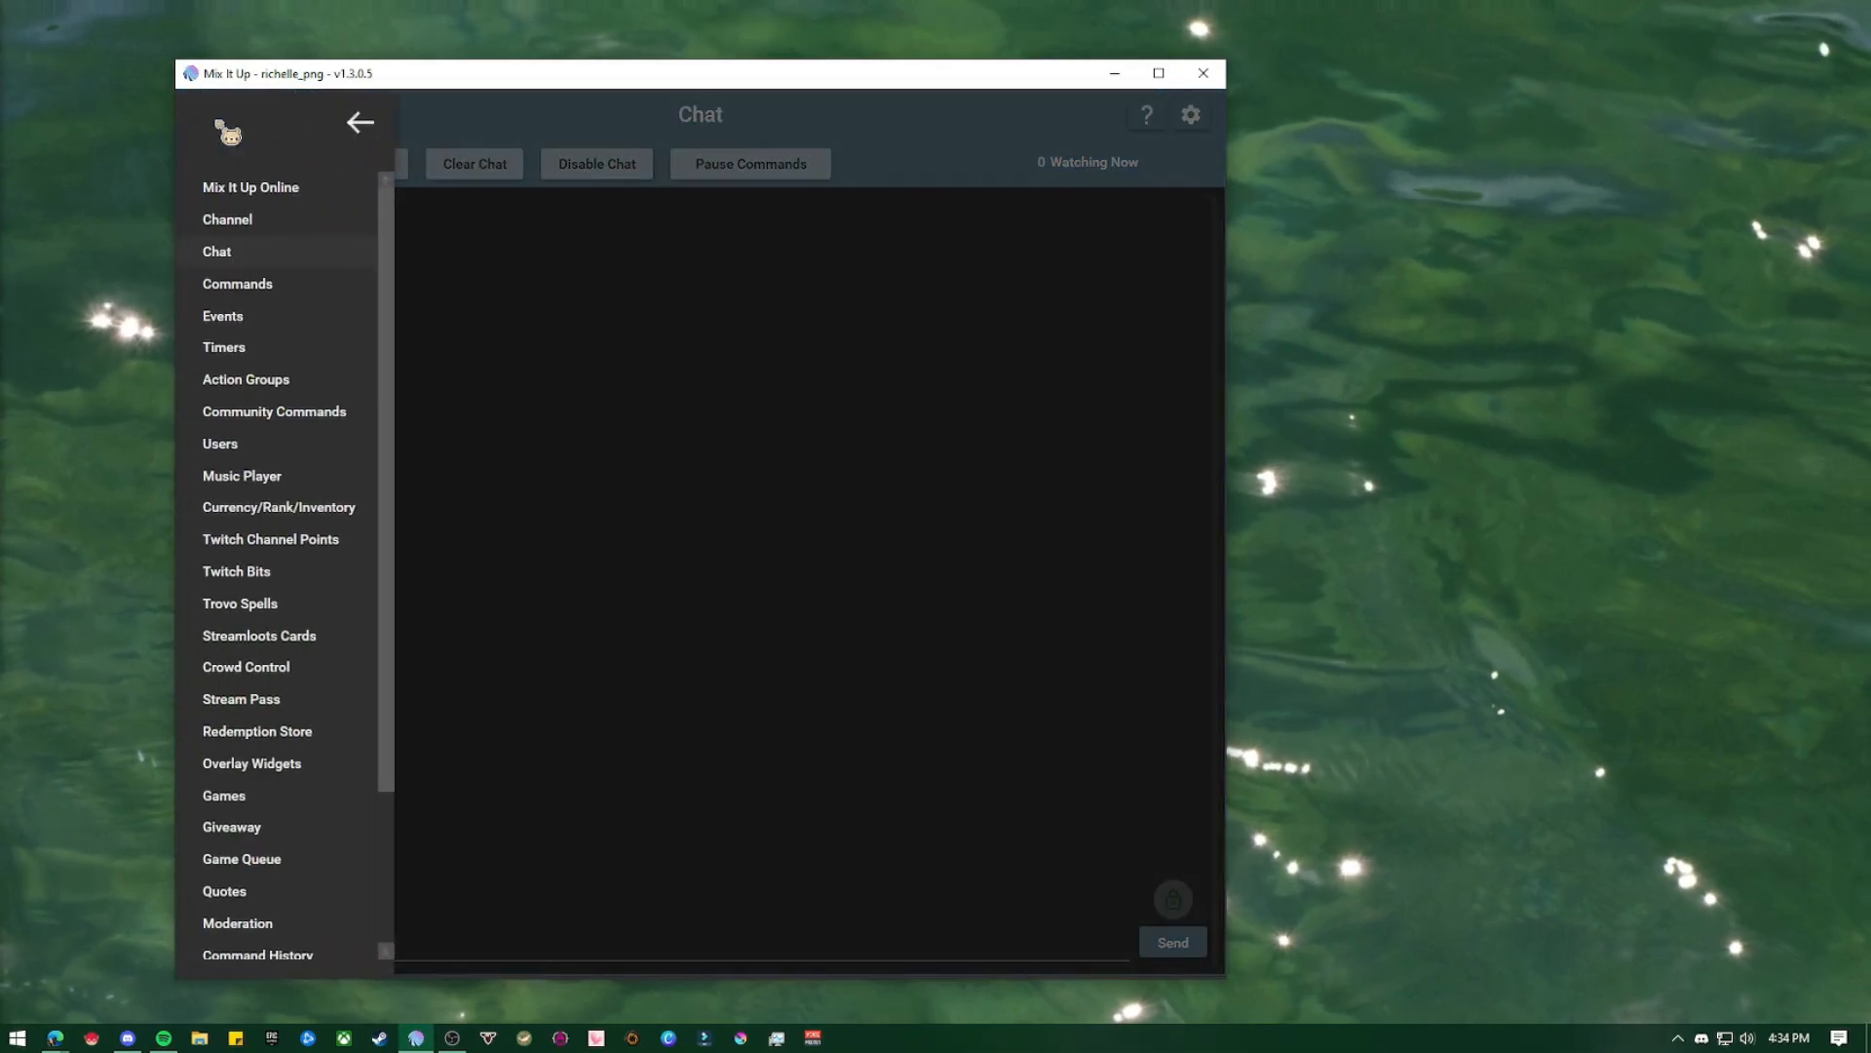
pyautogui.click(314, 324)
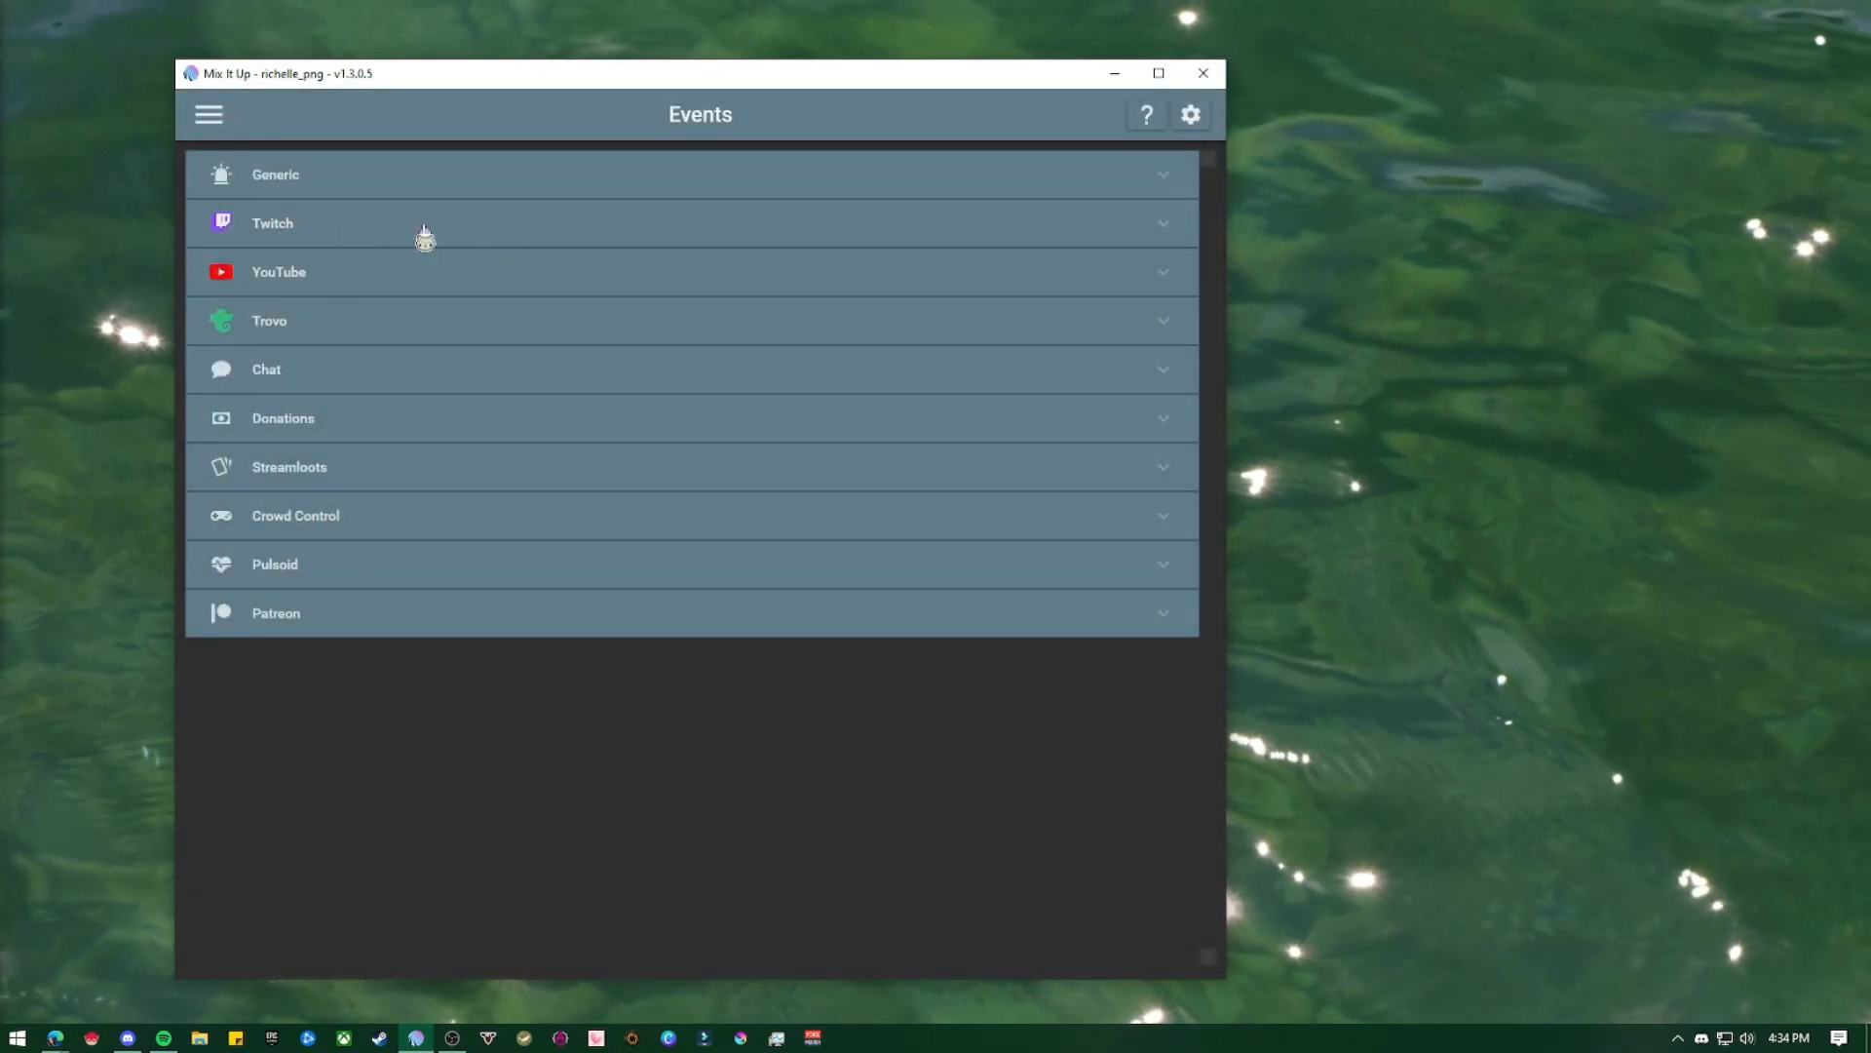
pyautogui.click(713, 243)
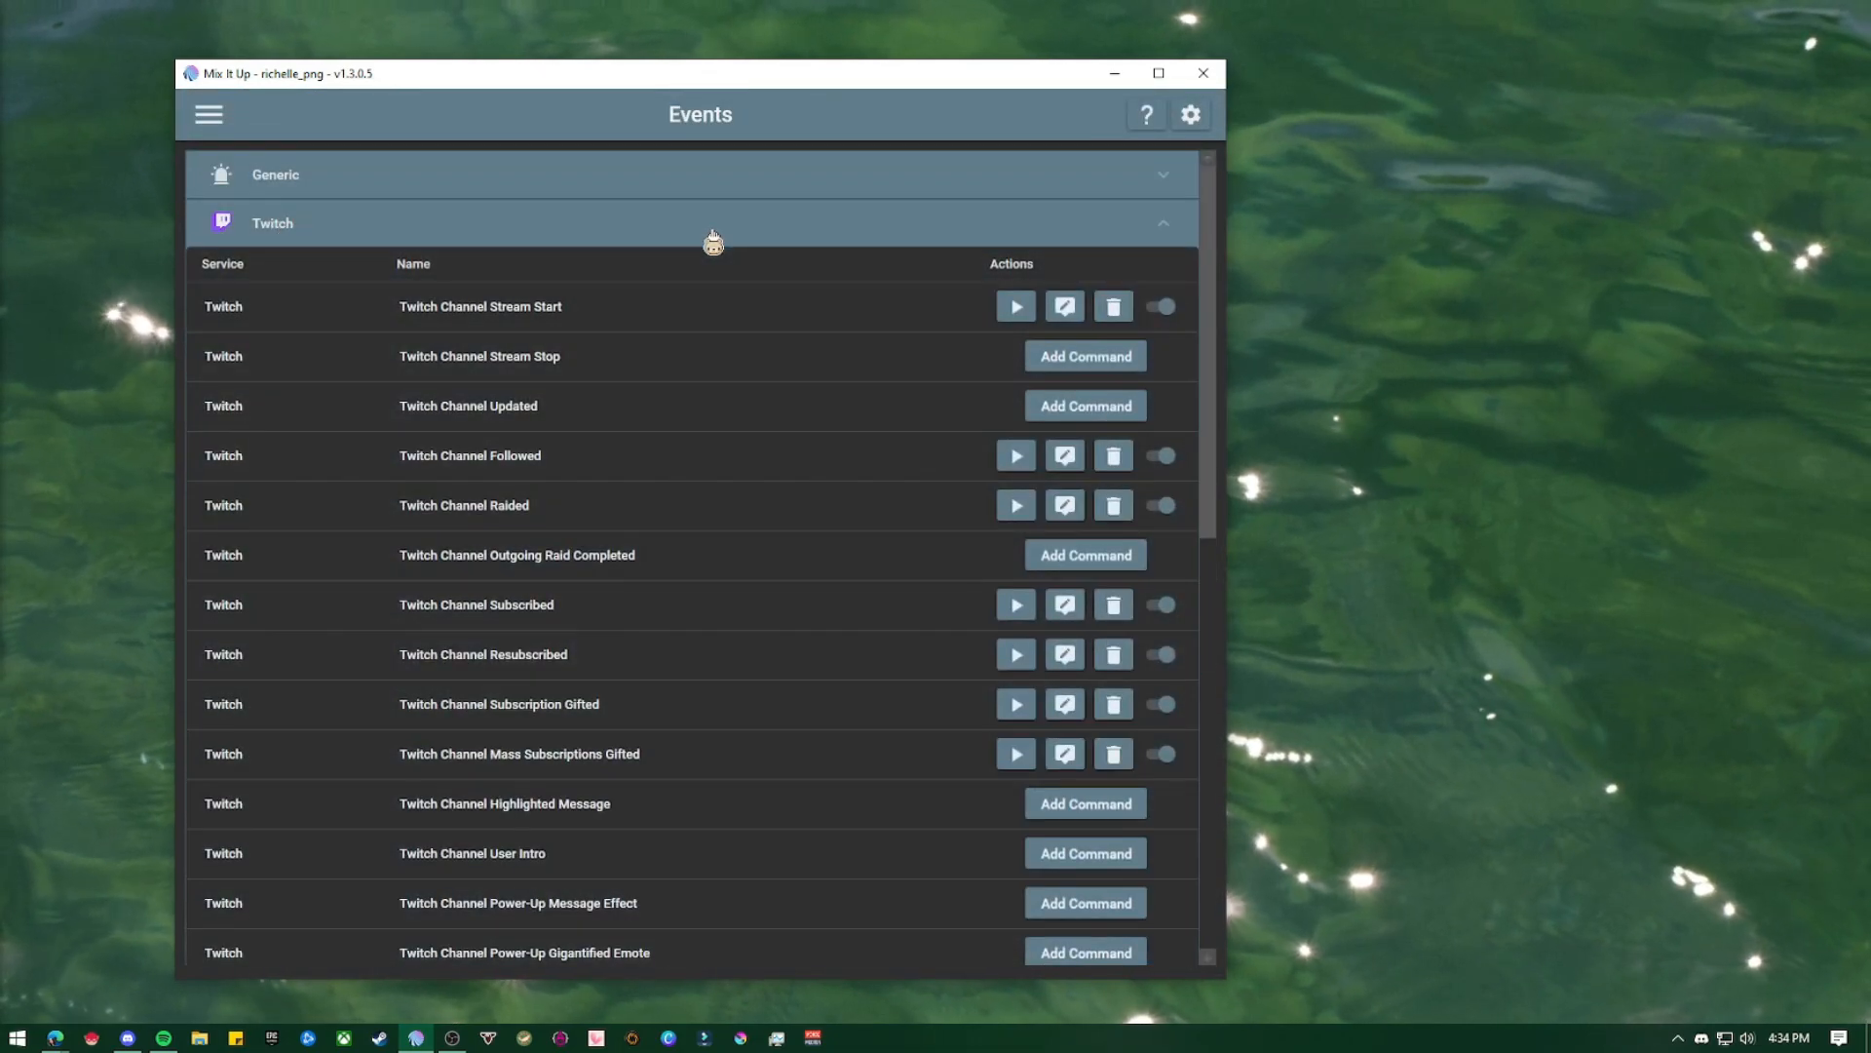
pyautogui.scroll(-5, 1220, 490)
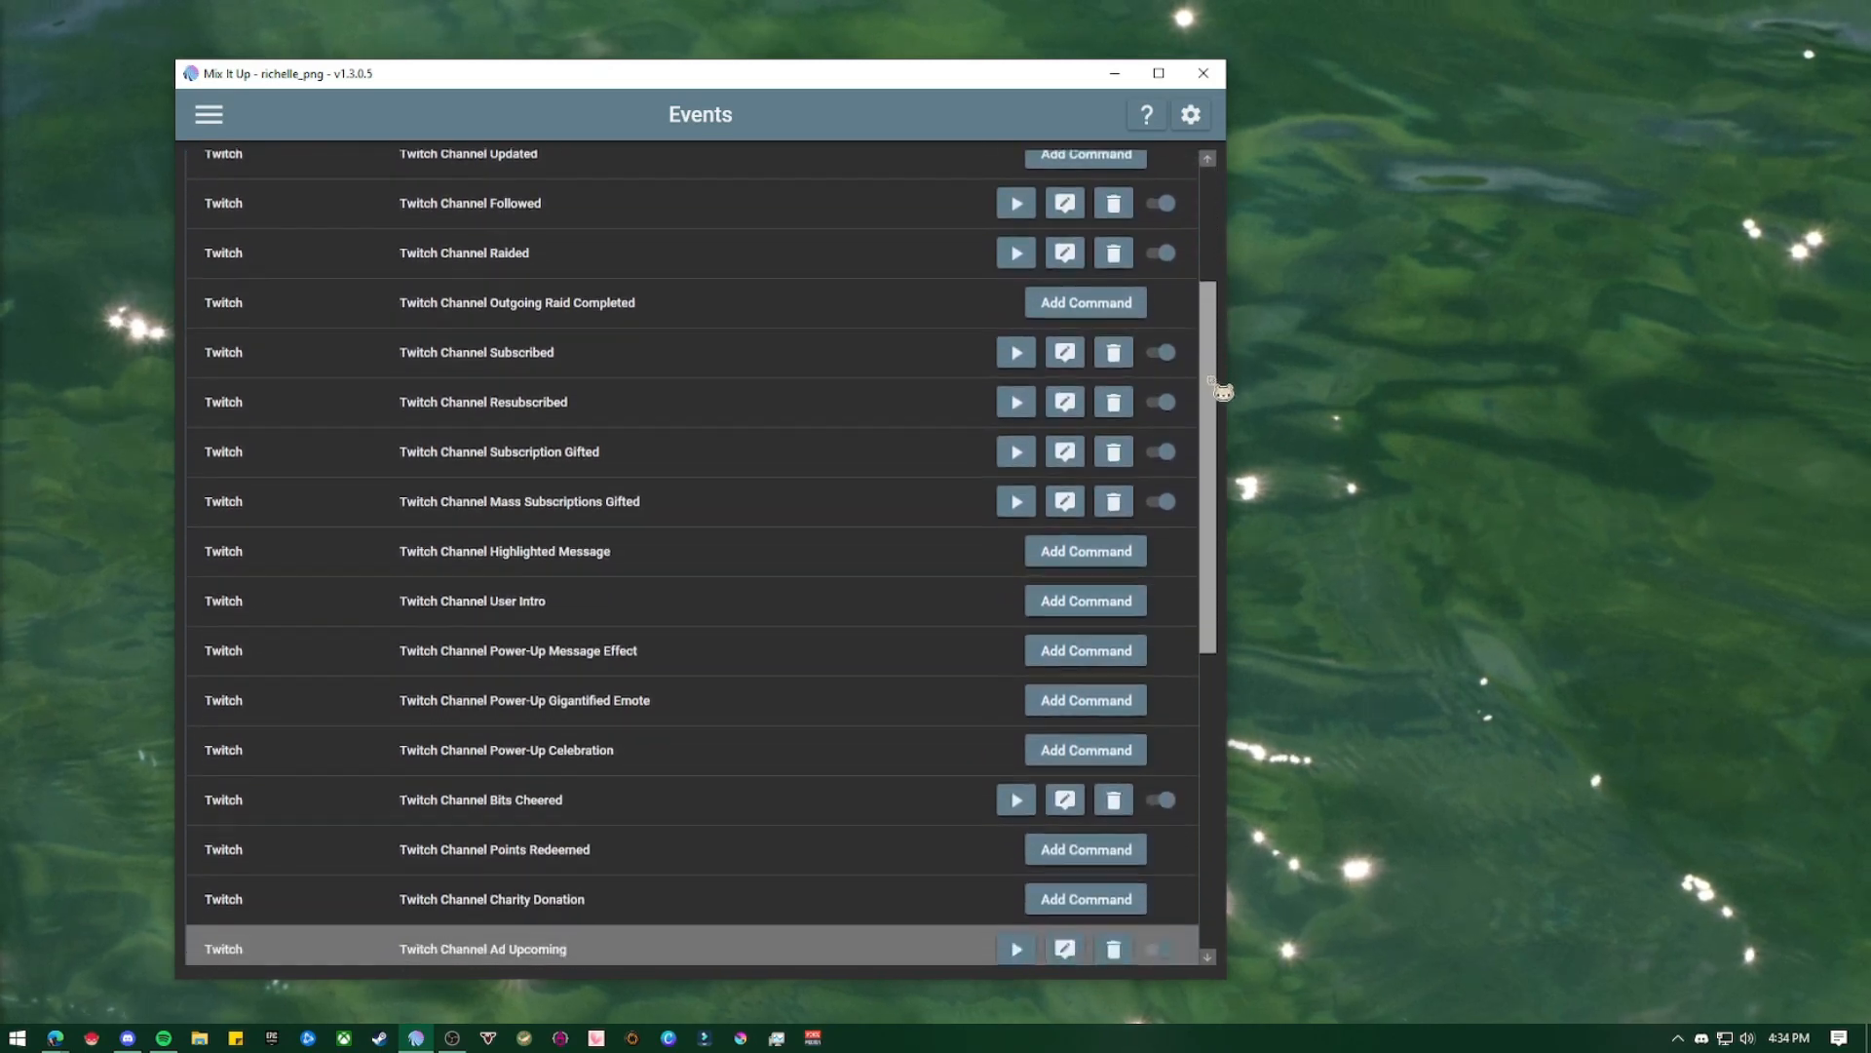
pyautogui.scroll(-1, 1220, 491)
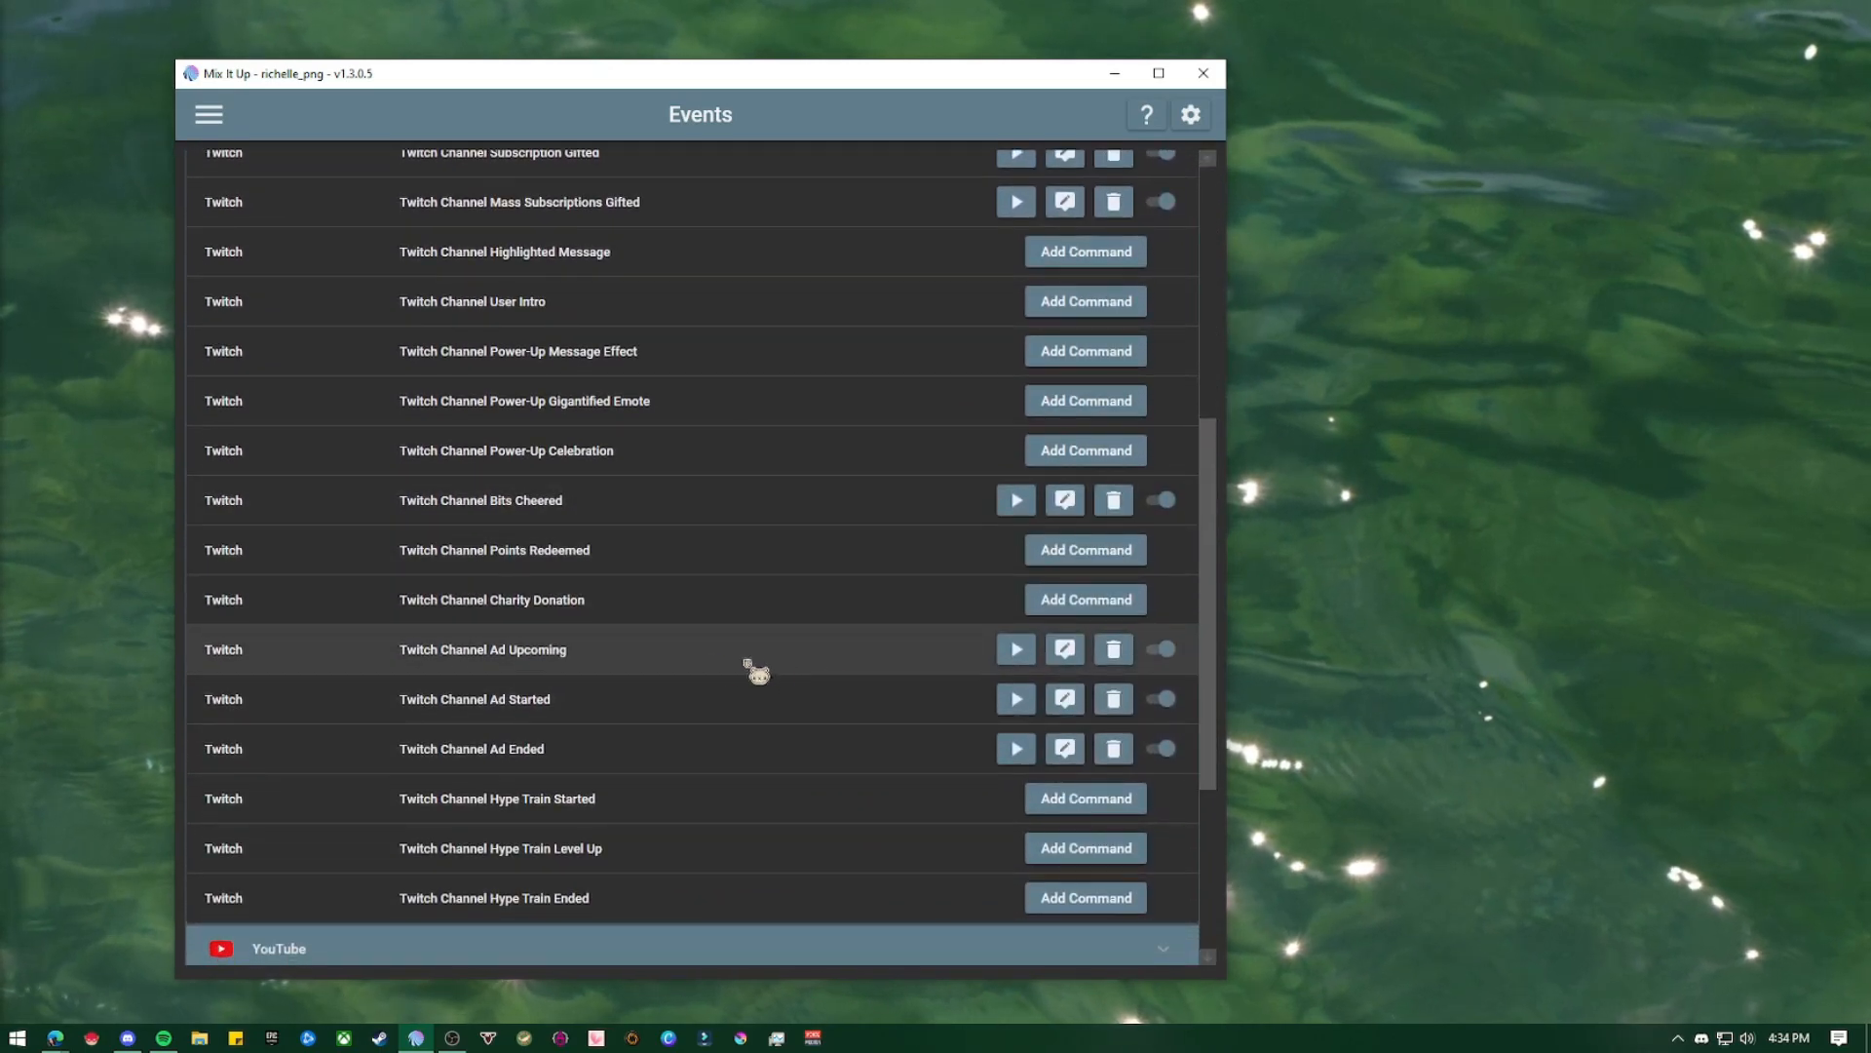
pyautogui.click(488, 711)
pyautogui.click(492, 759)
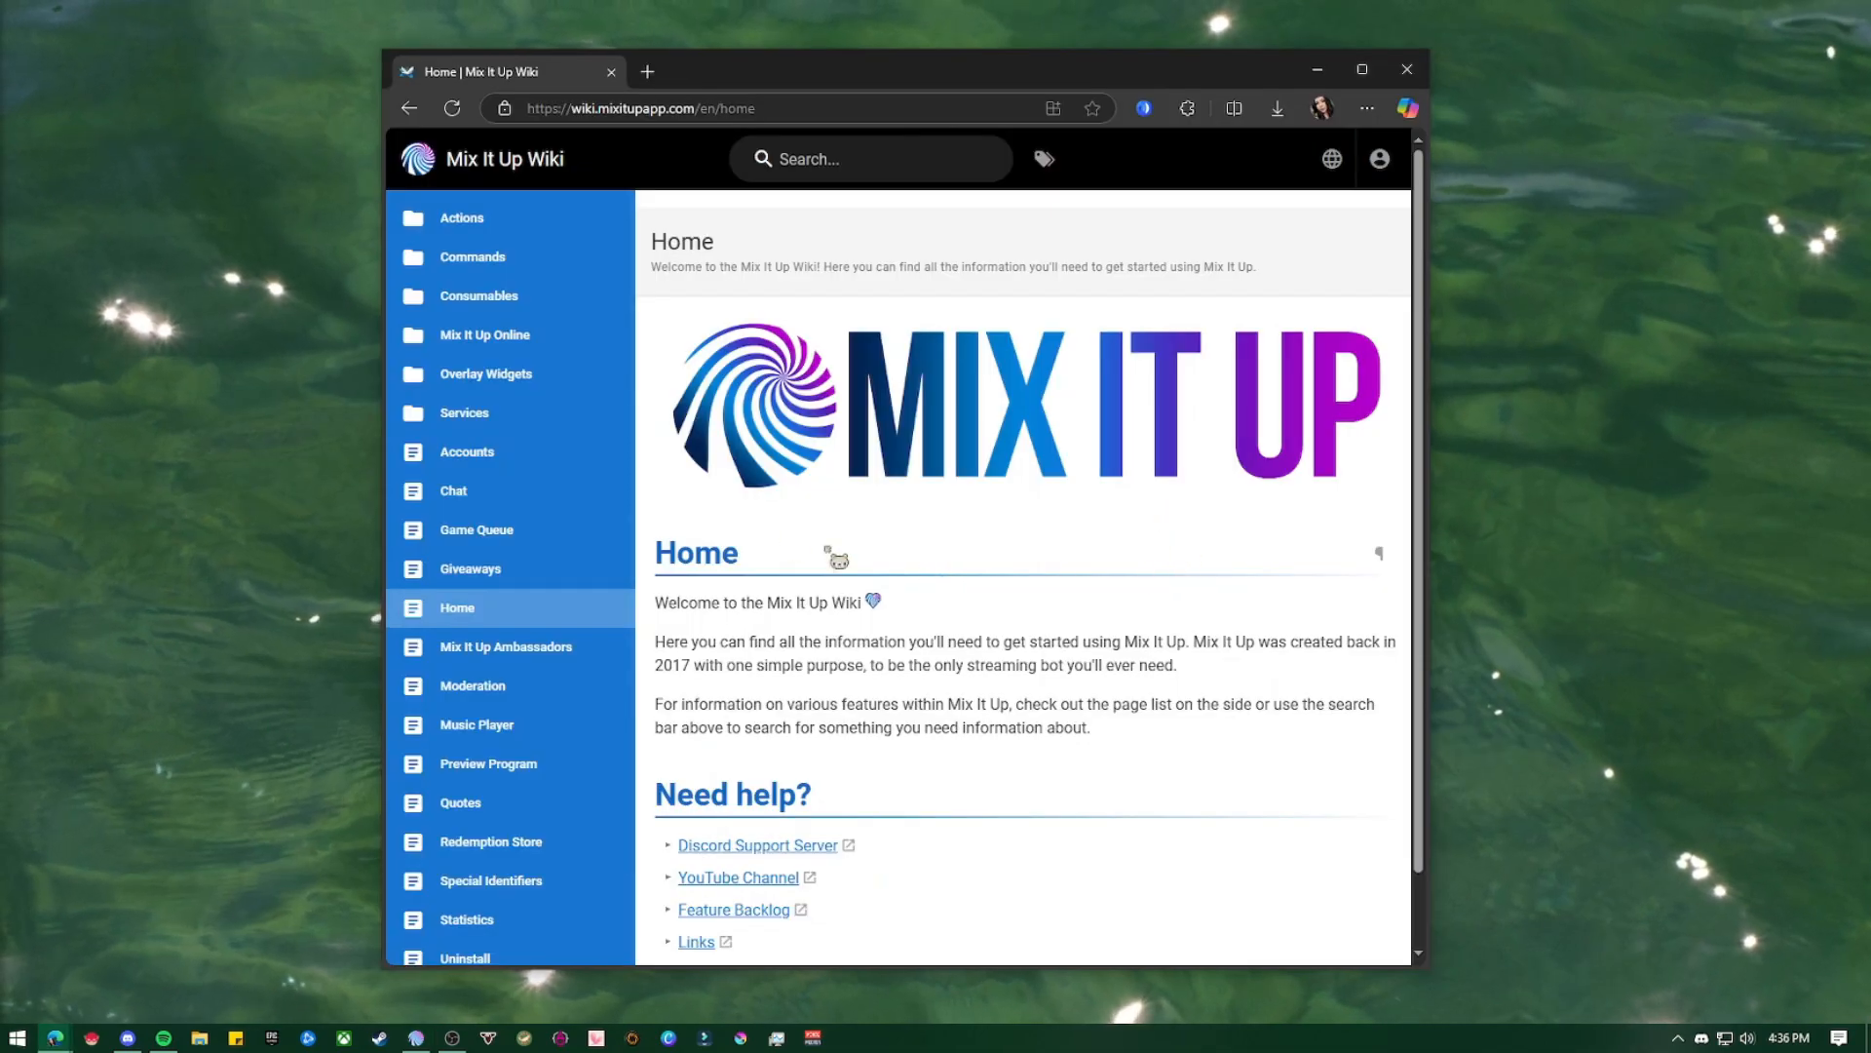
# Switch to the Mix It Up Wiki in the browser and look through its Special Identifiers page
pyautogui.scroll(-1, 526, 497)
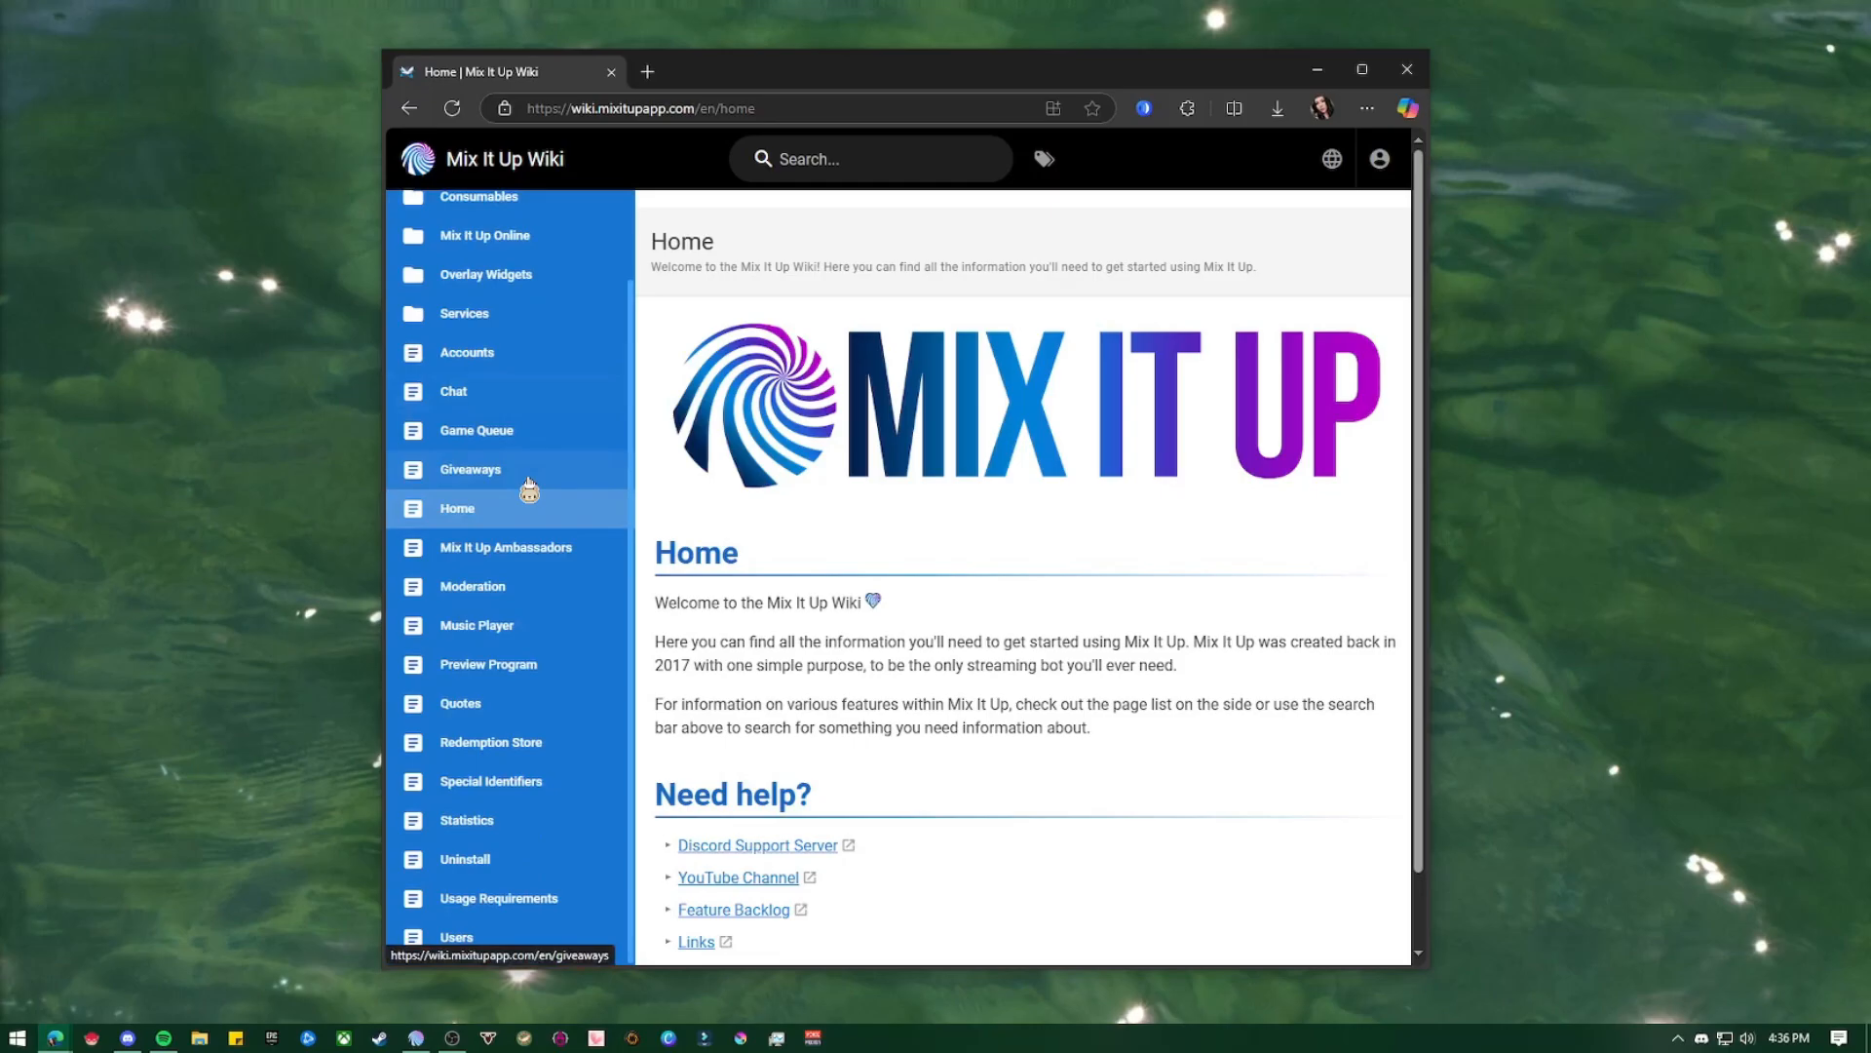
pyautogui.click(542, 785)
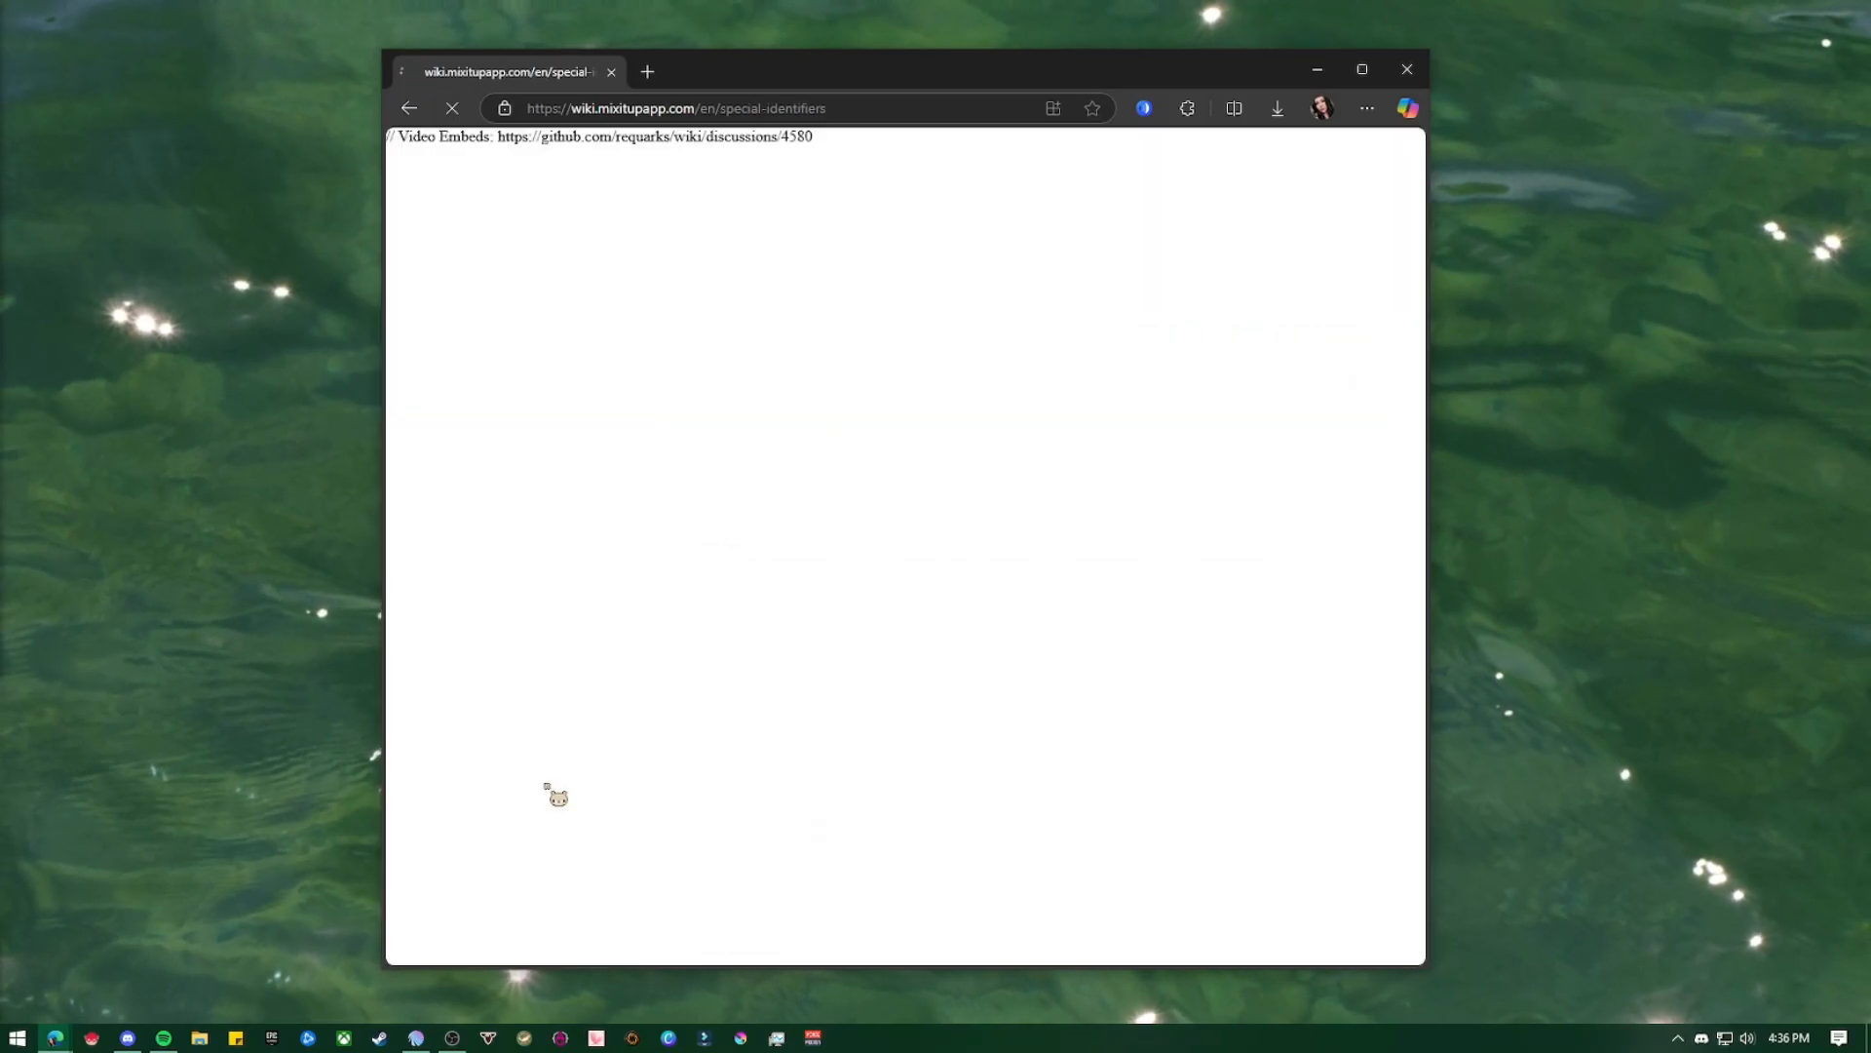
pyautogui.moveTo(1421, 200); pyautogui.dragTo(1443, 851)
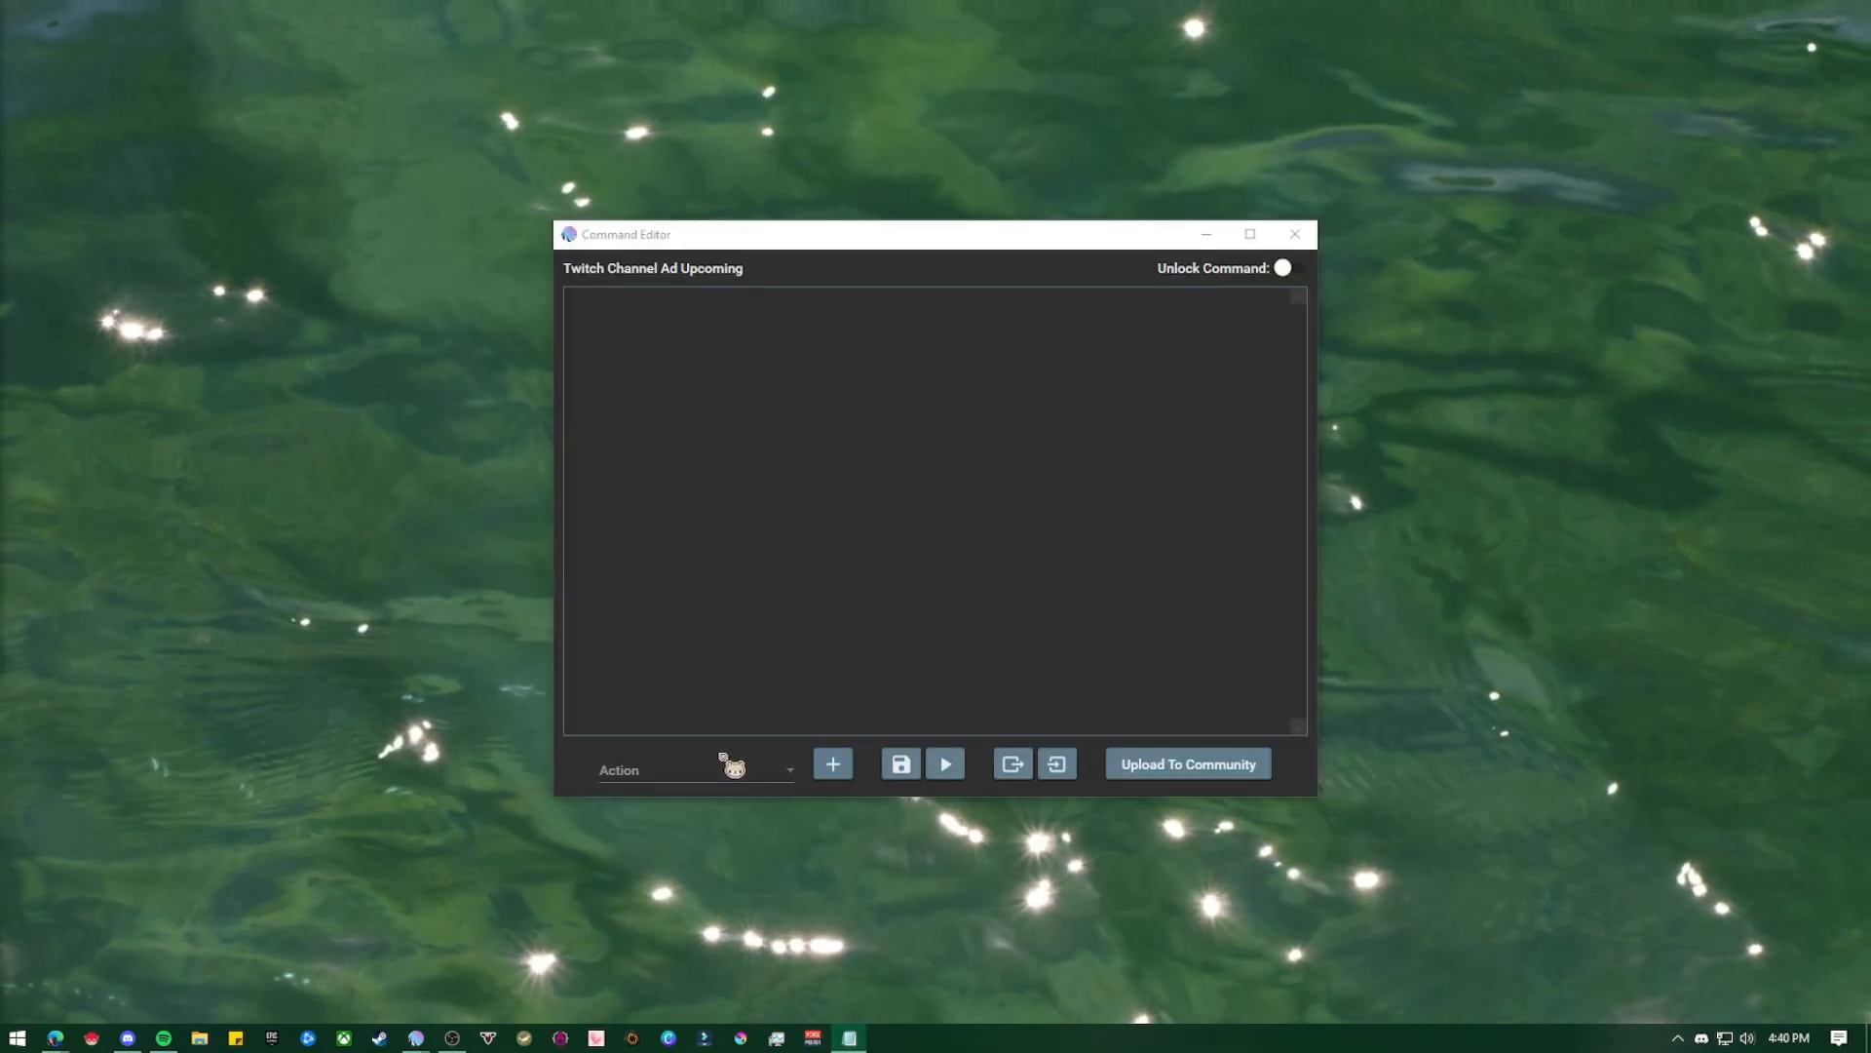
# Add a Twitch action to the Twitch Channel Ad Upcoming command
pyautogui.click(740, 768)
pyautogui.scroll(-3, 806, 718)
pyautogui.moveTo(865, 446); pyautogui.dragTo(873, 656)
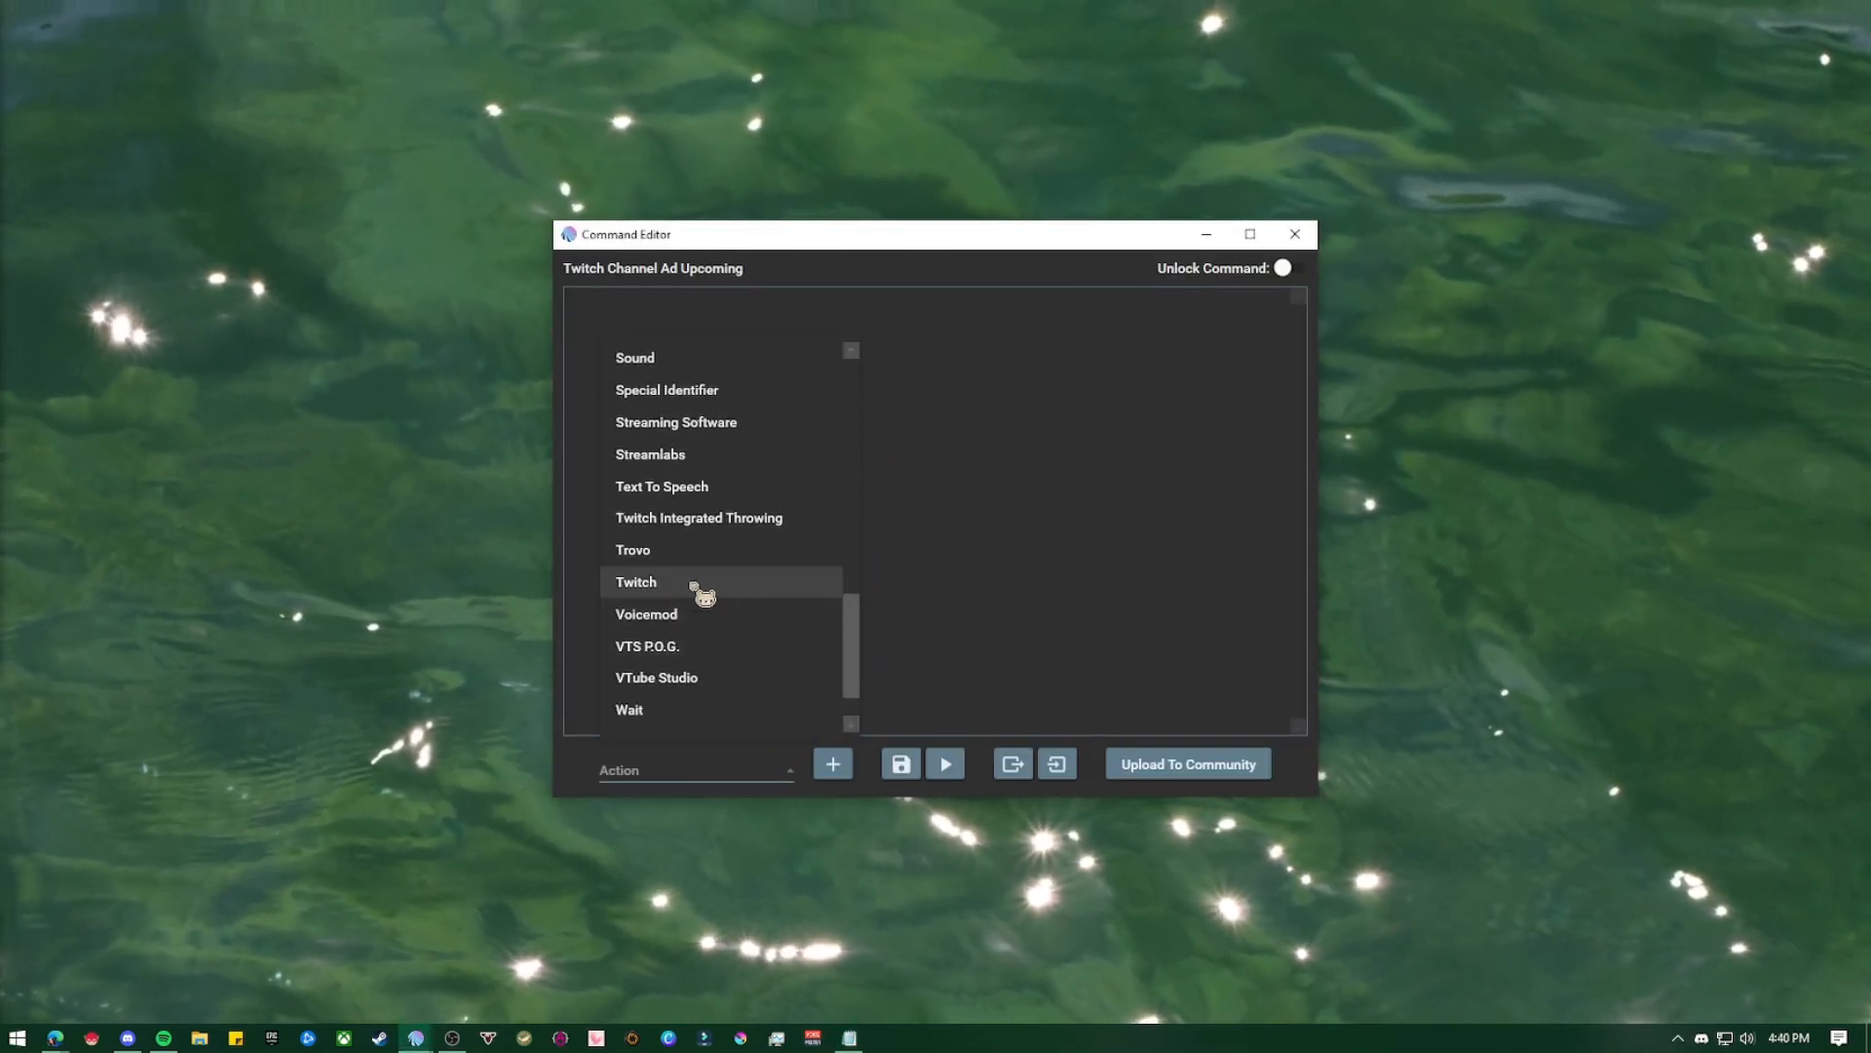
pyautogui.click(701, 585)
pyautogui.click(838, 763)
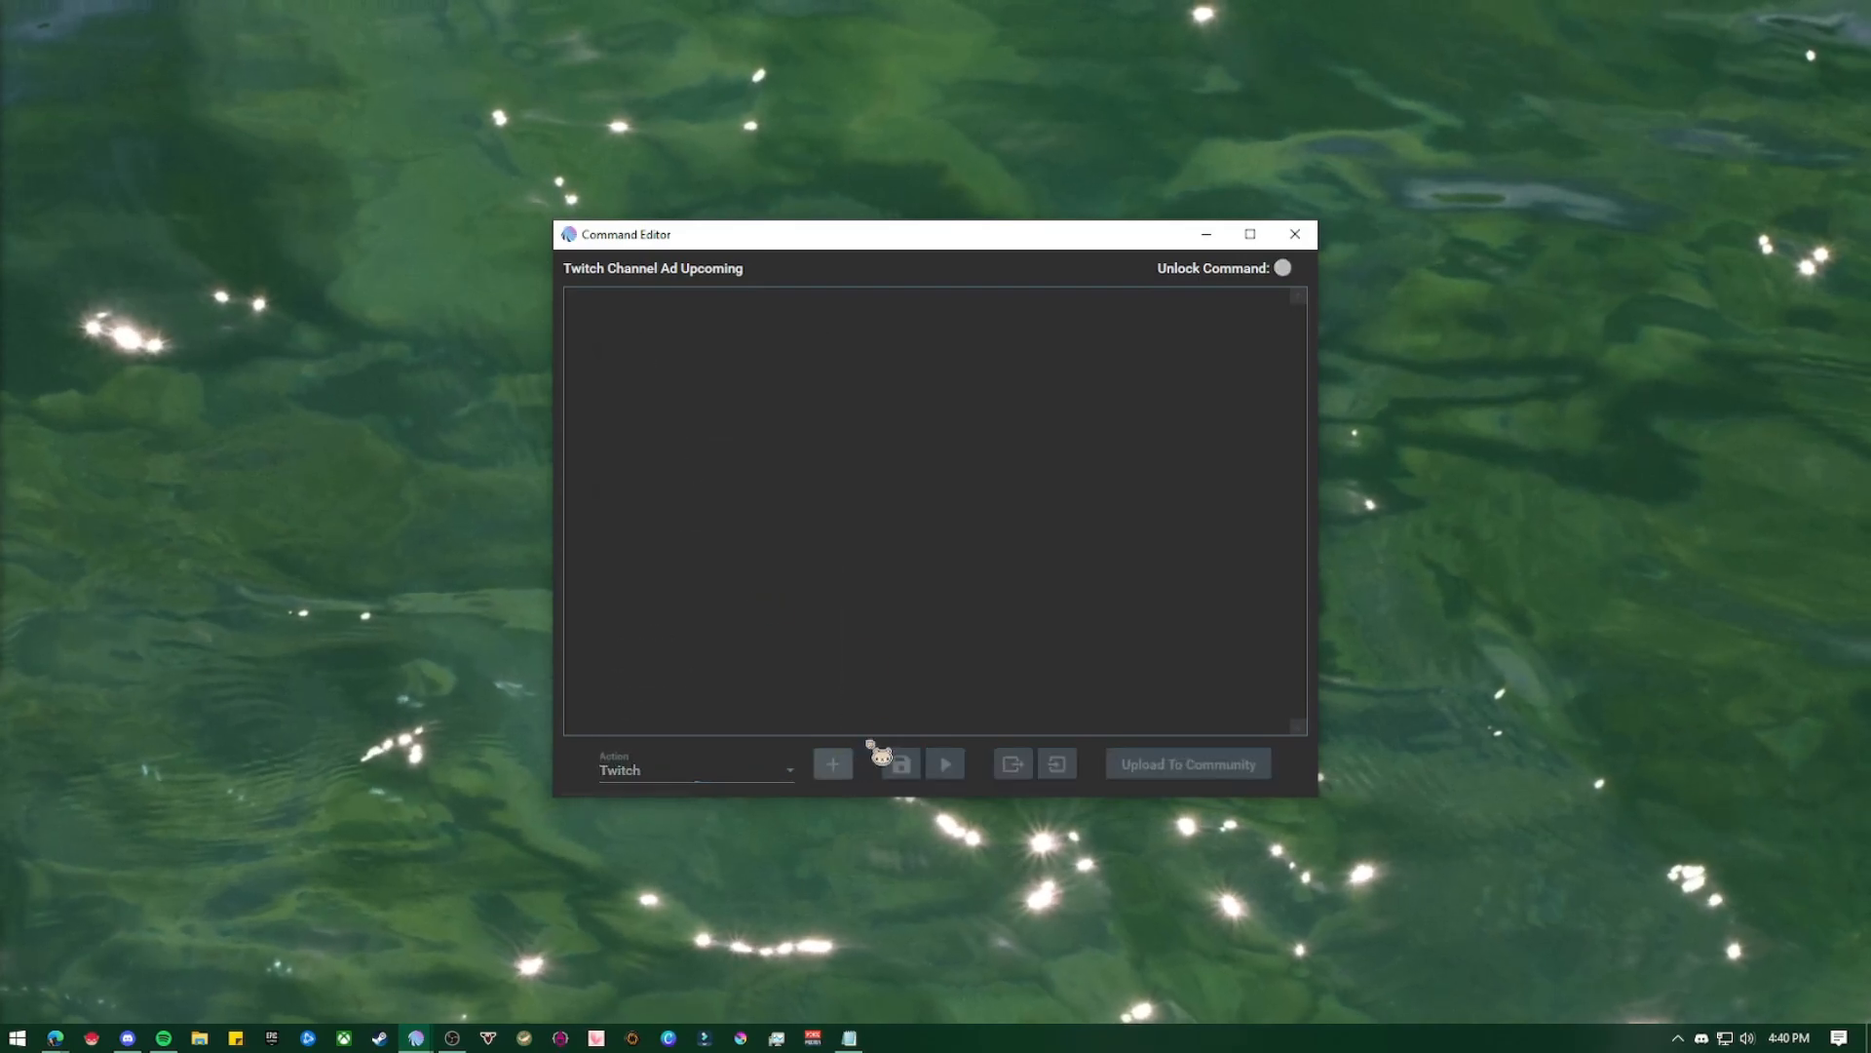
# Make the Twitch action a Send Chat Announcement with the message "an ad break is coming up in about $twitchadnextminutes minutes!"
pyautogui.click(899, 380)
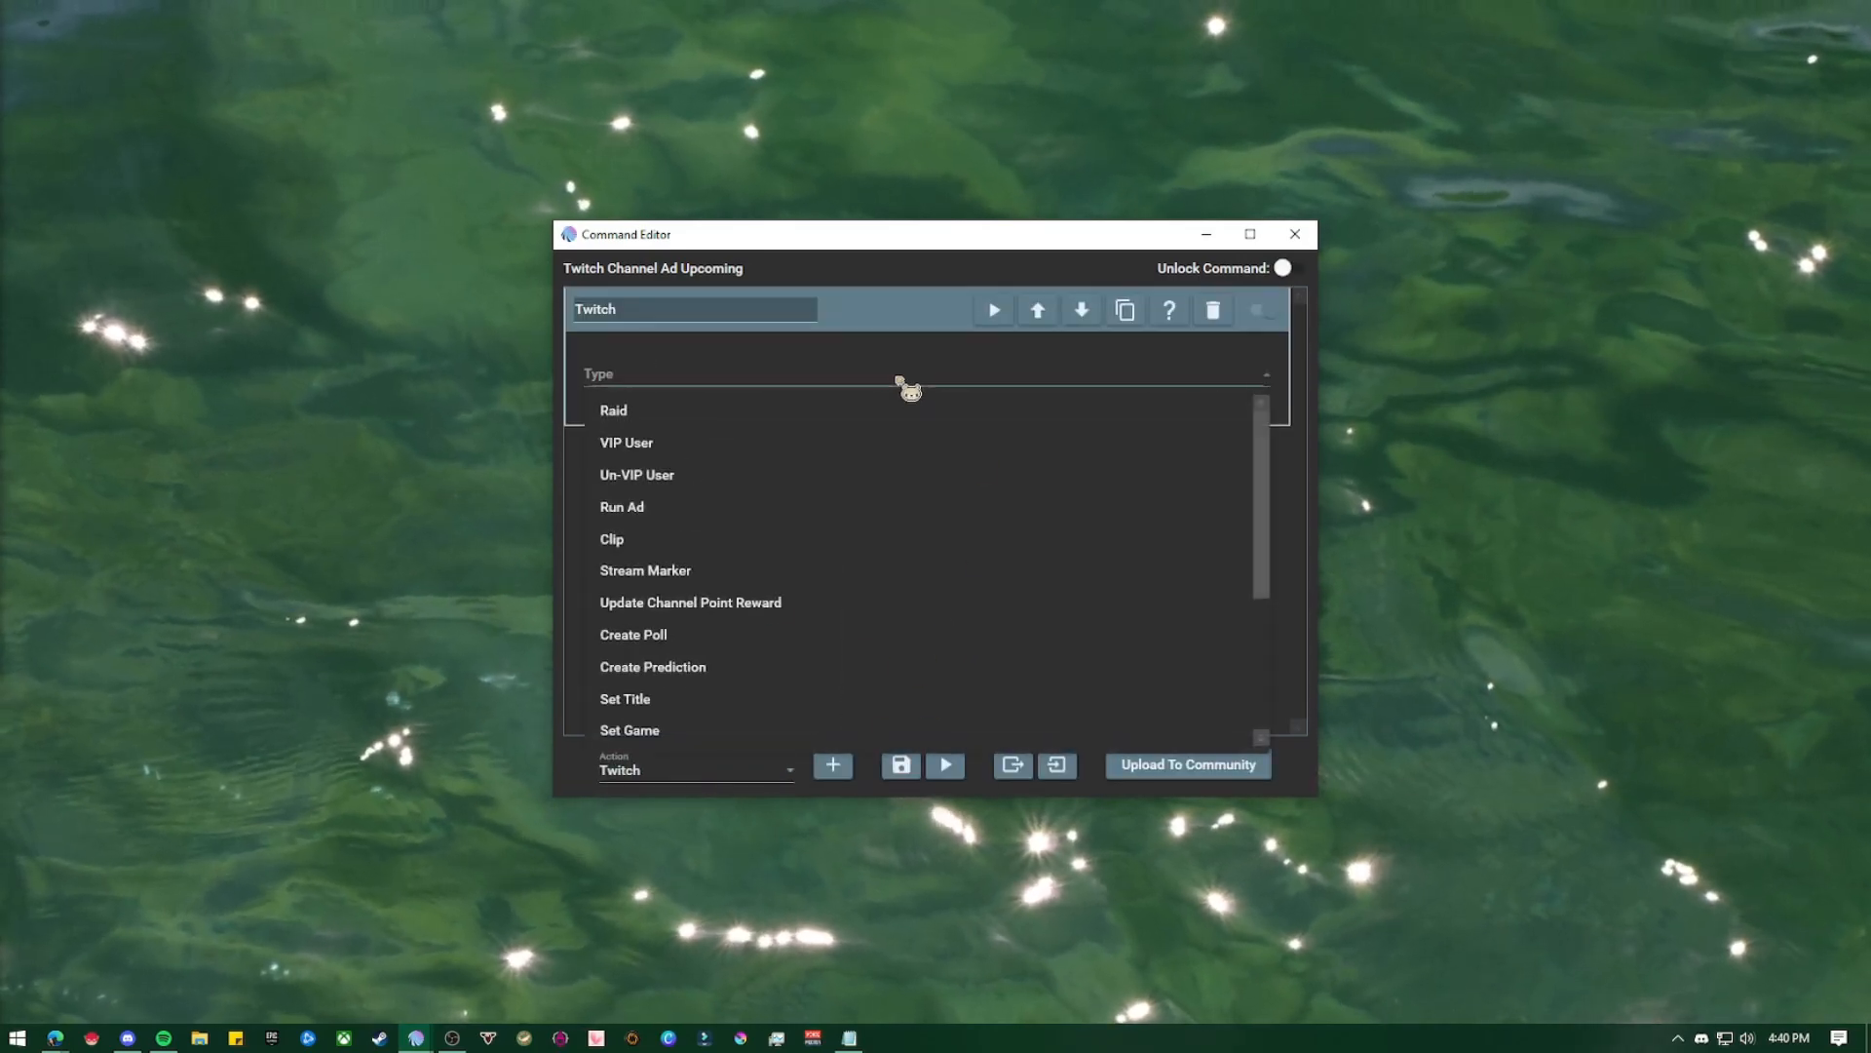
pyautogui.scroll(-3, 900, 579)
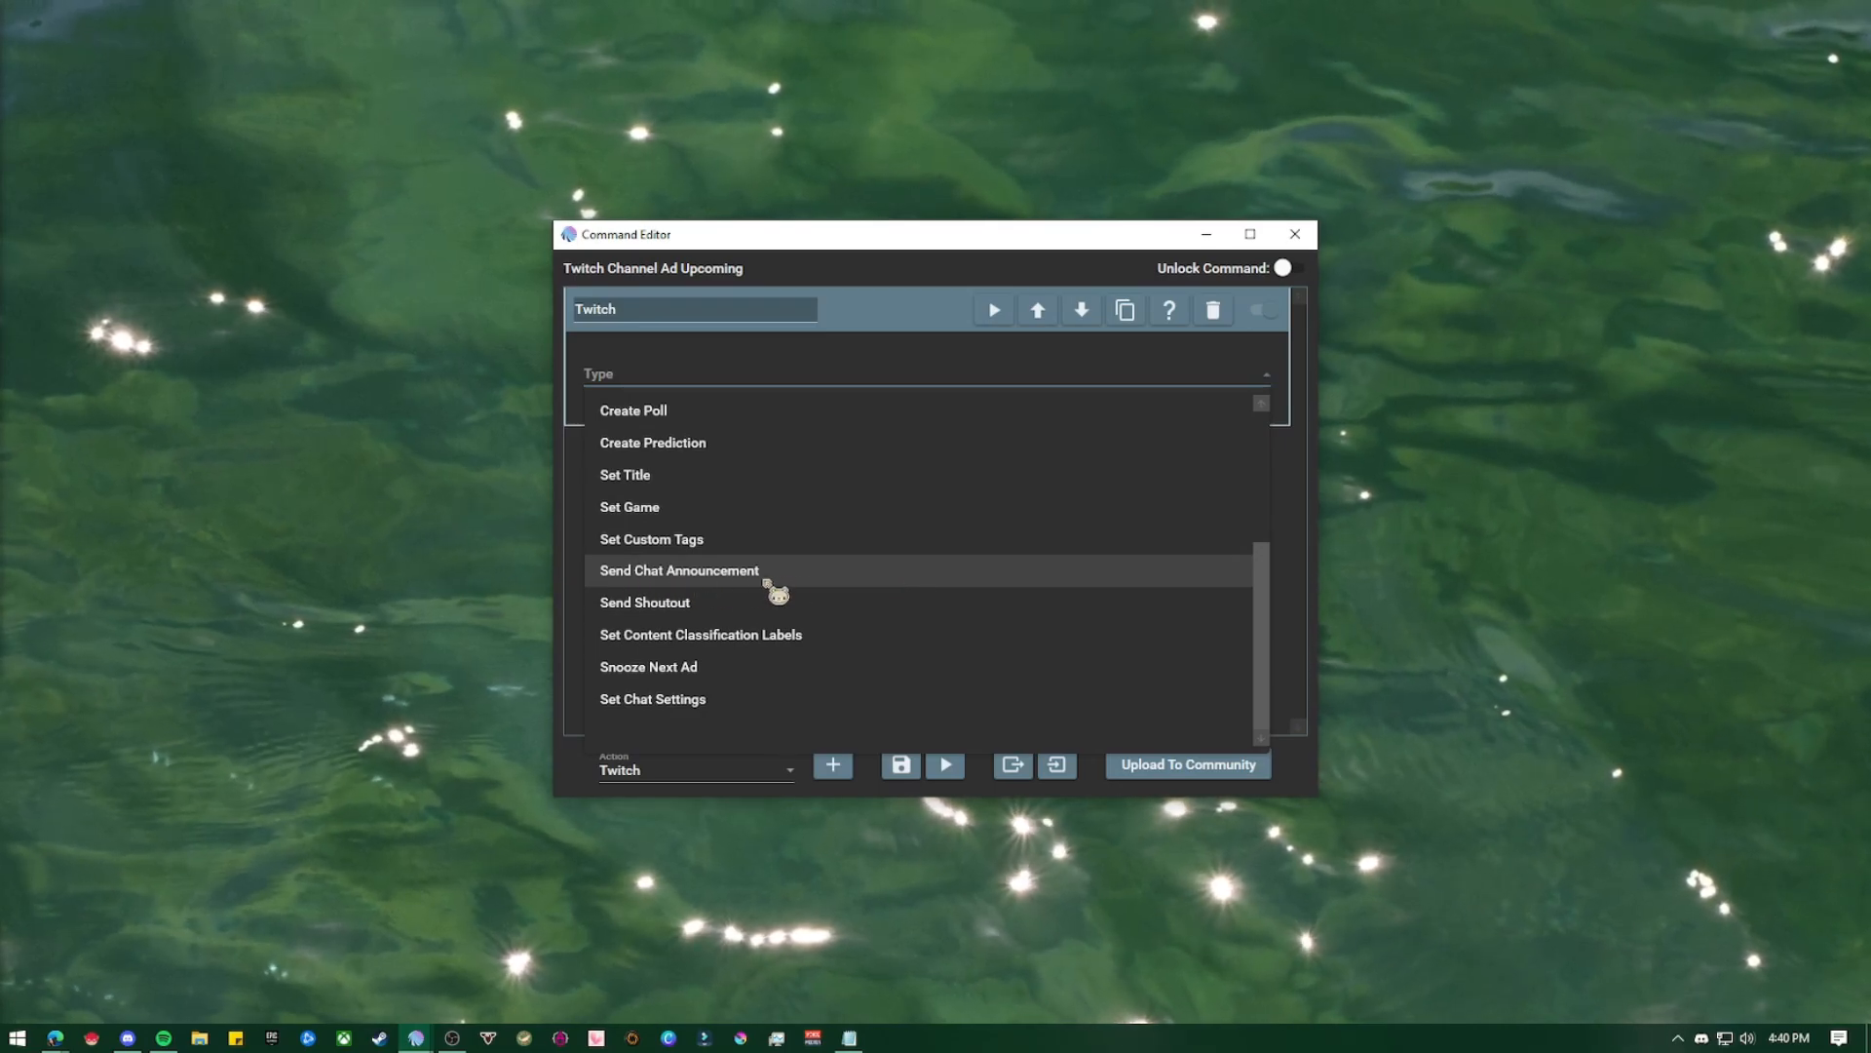
pyautogui.click(704, 577)
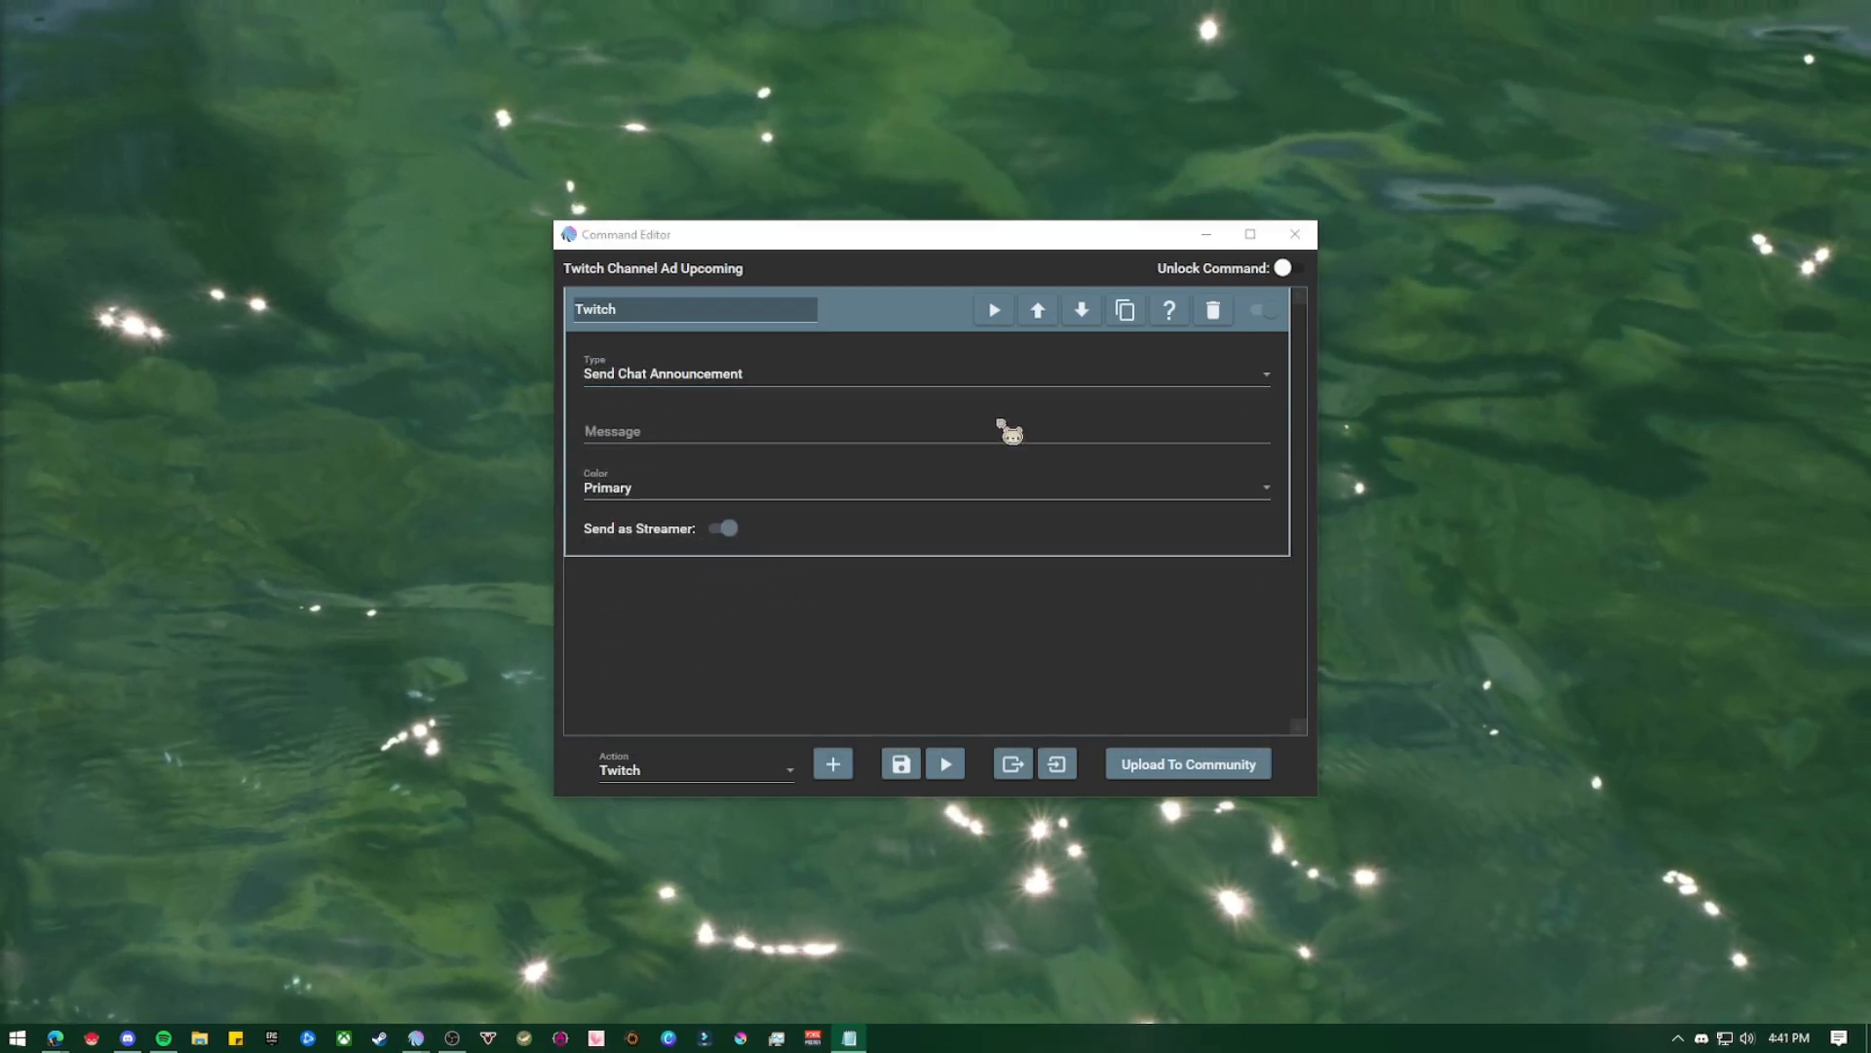
pyautogui.click(1002, 425)
pyautogui.write('an ad break is coming up in about $twitchadnextminutes minutes!')
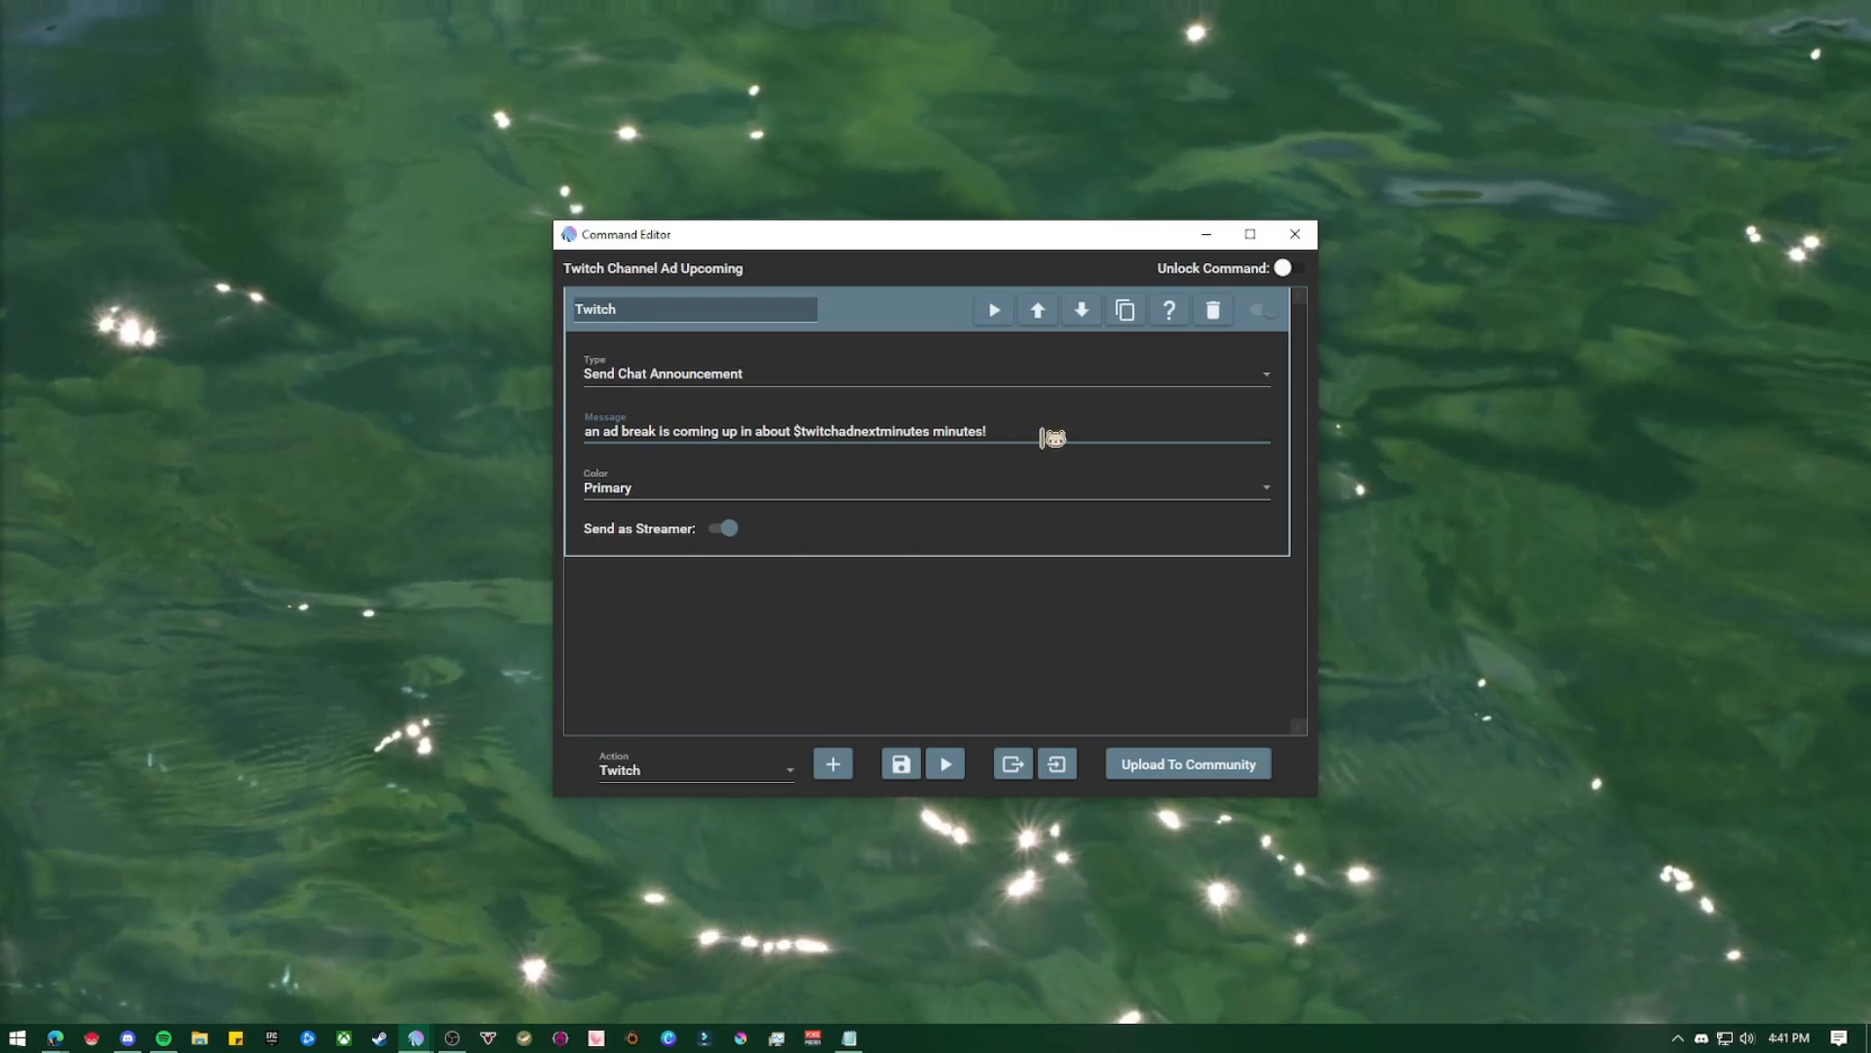
# Keep the announcement color as Primary and turn off Send as Streamer, leaving the Twitch action collapsed
pyautogui.click(931, 494)
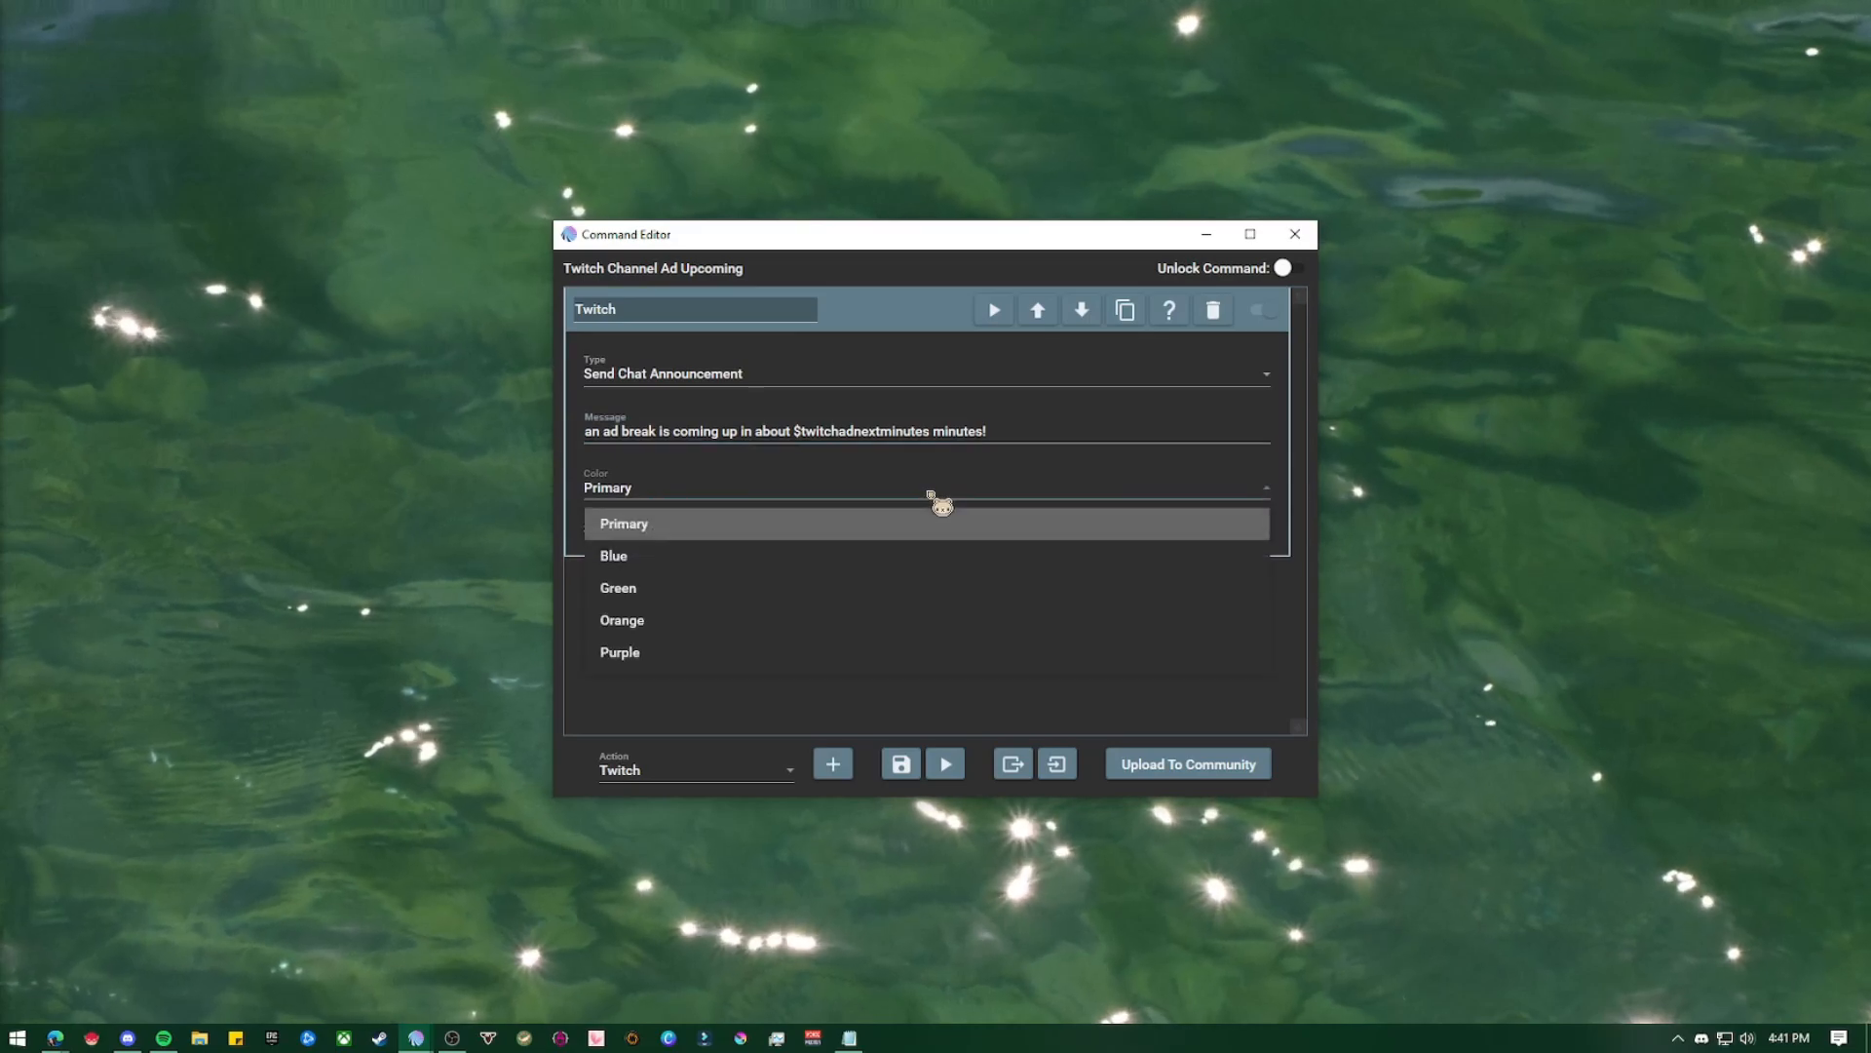
pyautogui.click(933, 497)
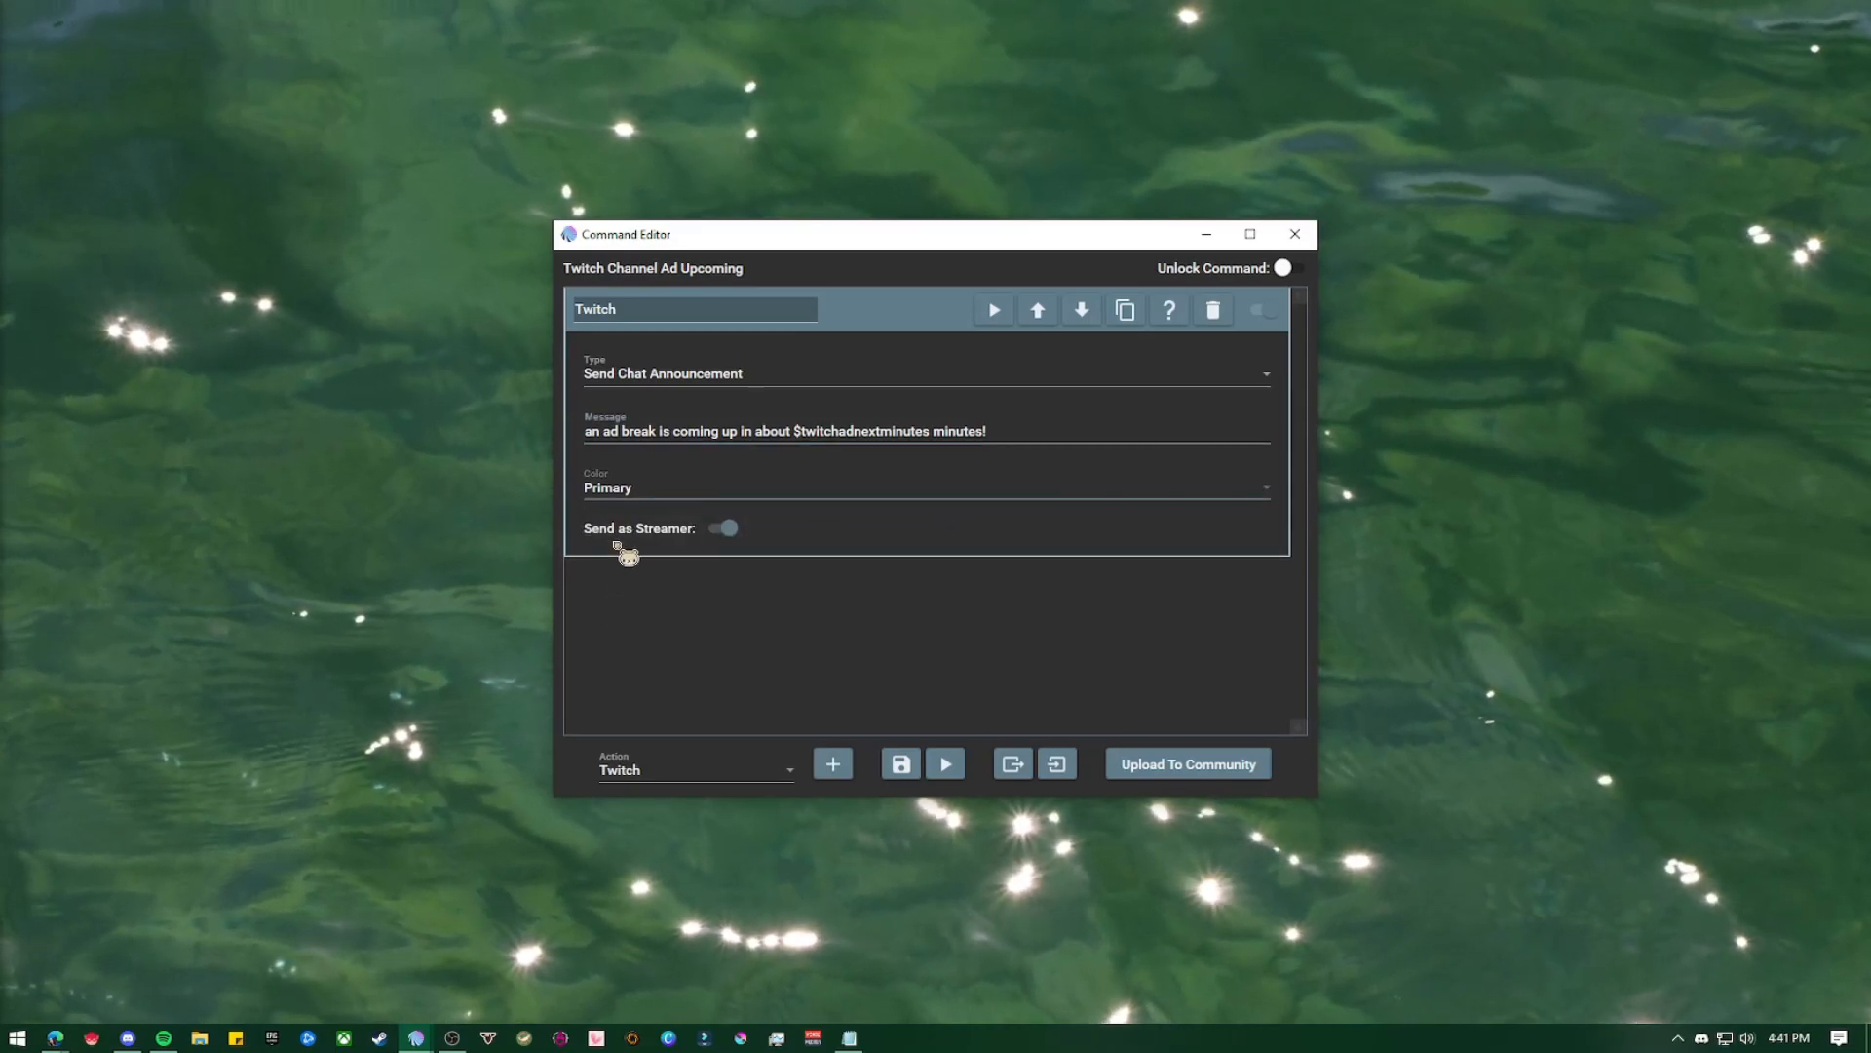
pyautogui.click(718, 530)
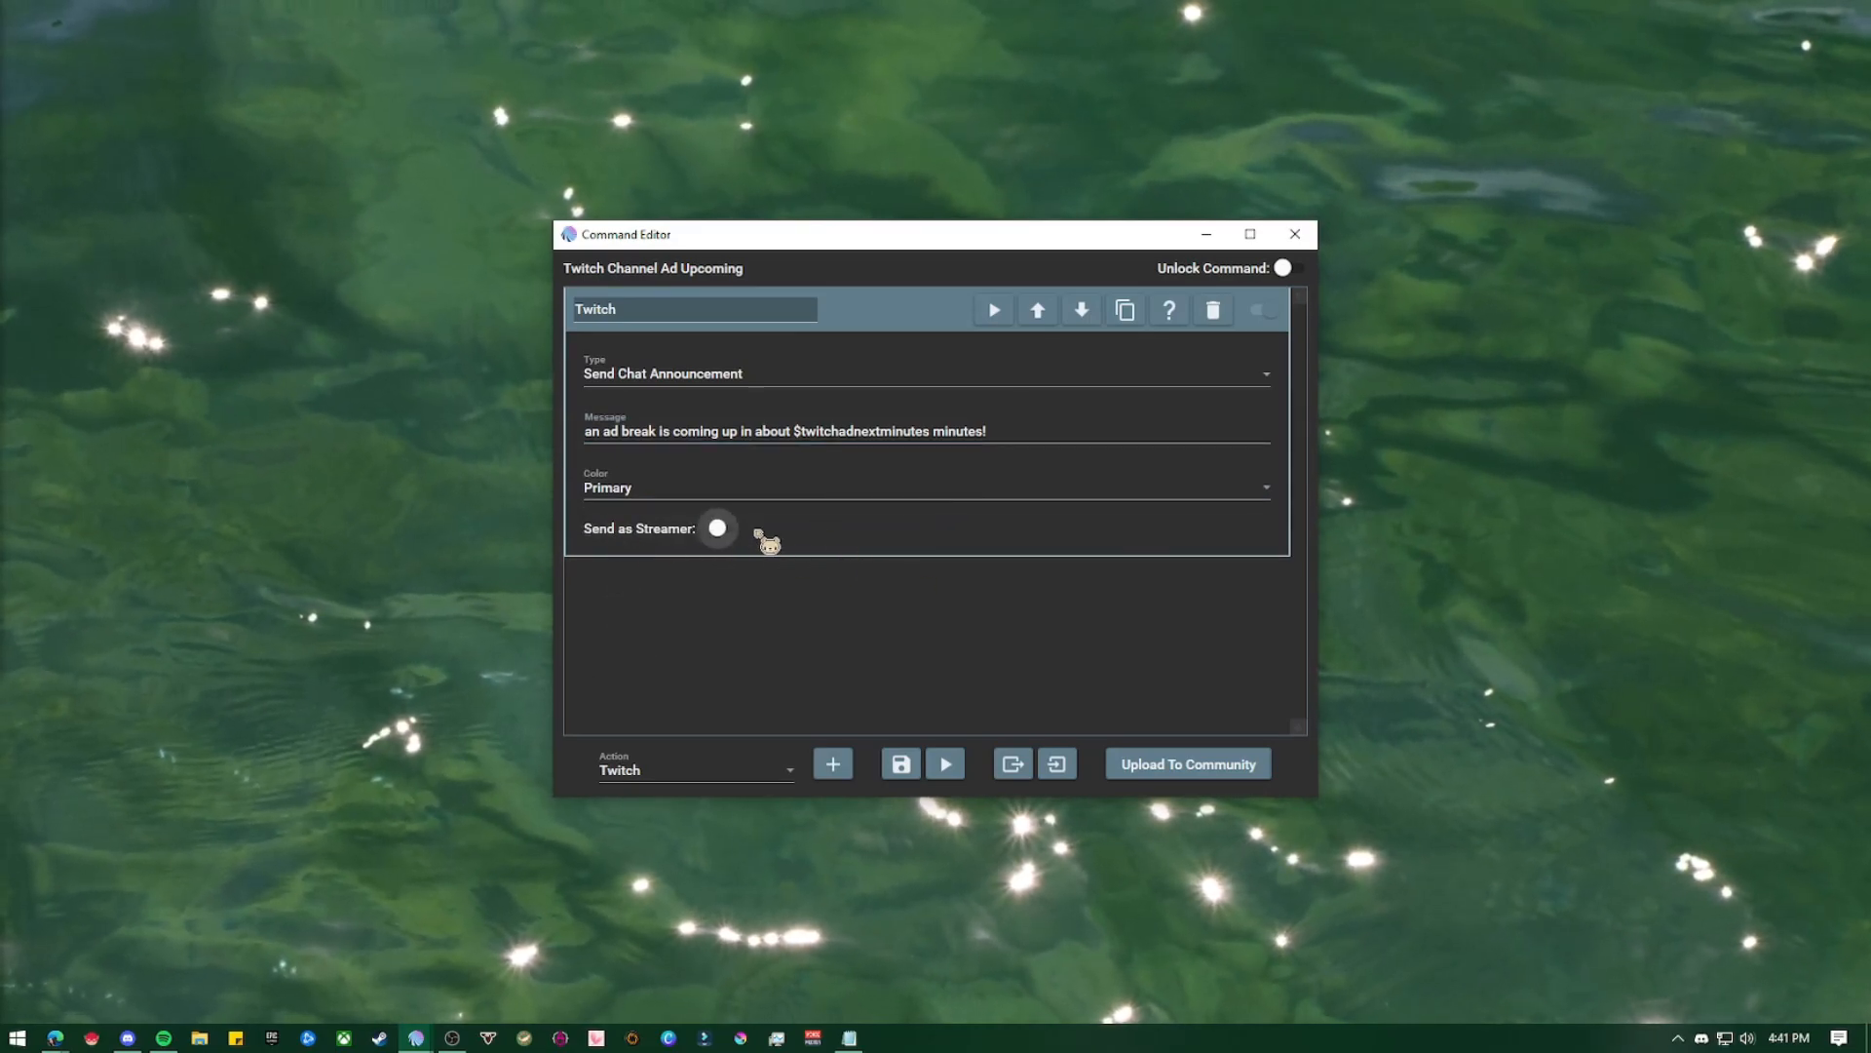
pyautogui.click(921, 324)
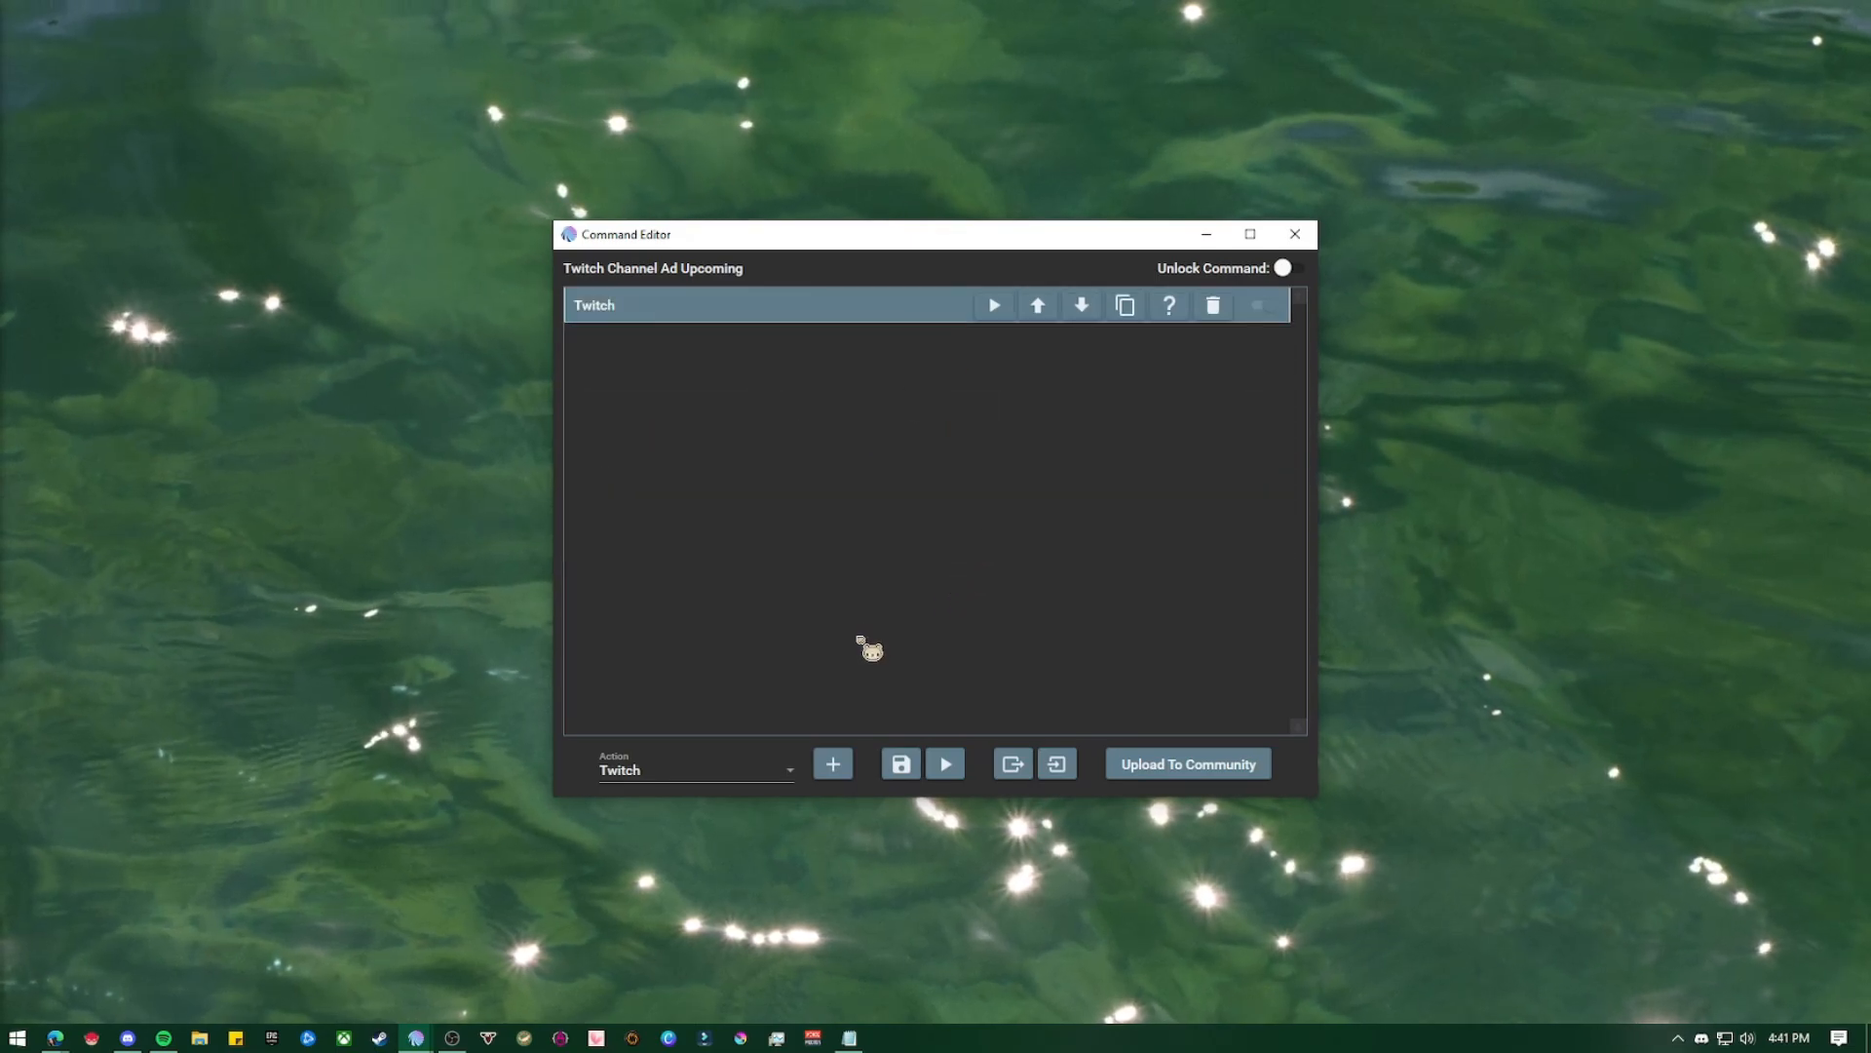
# Add an Overlay (Images & Videos) action to the Ad Upcoming command
pyautogui.click(756, 774)
pyautogui.moveTo(854, 697); pyautogui.dragTo(810, 539)
pyautogui.click(807, 517)
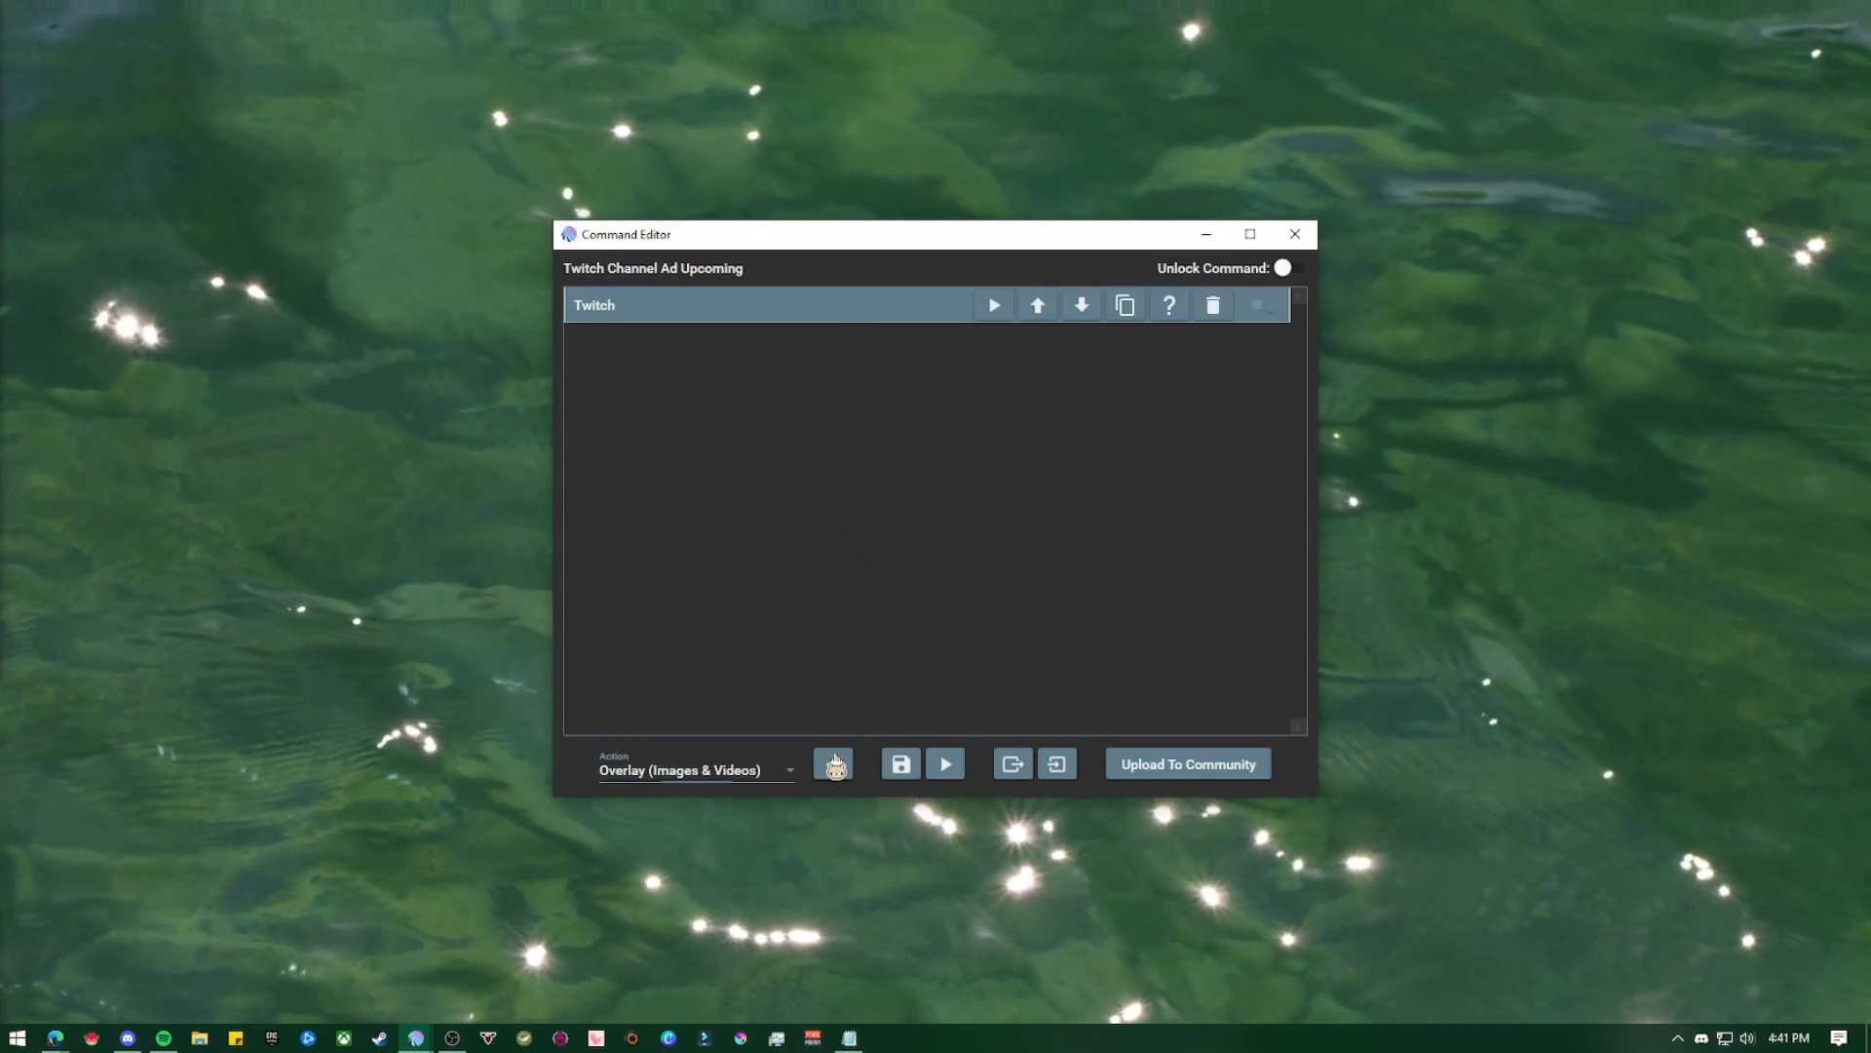
pyautogui.click(833, 763)
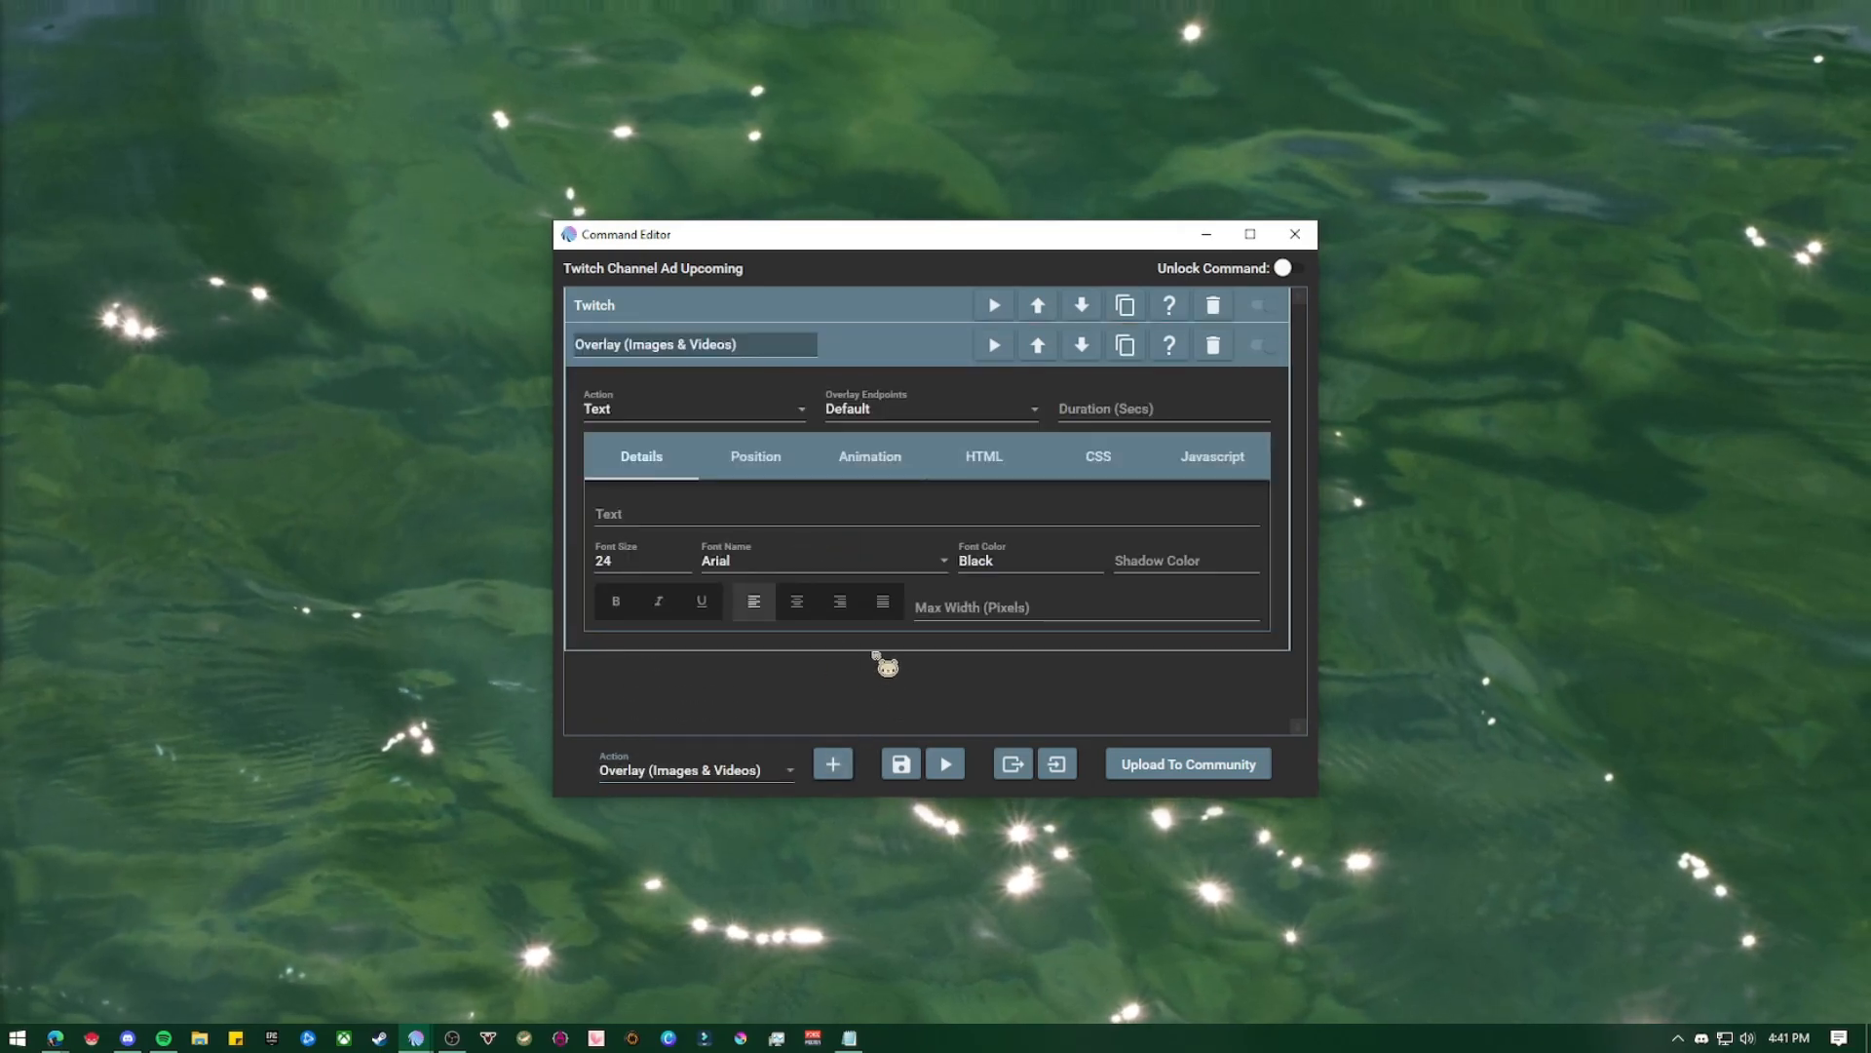
# Set the overlay duration to 7 seconds and its text to "ad break starting in $twitchadnextminutes m!"
pyautogui.click(1159, 408)
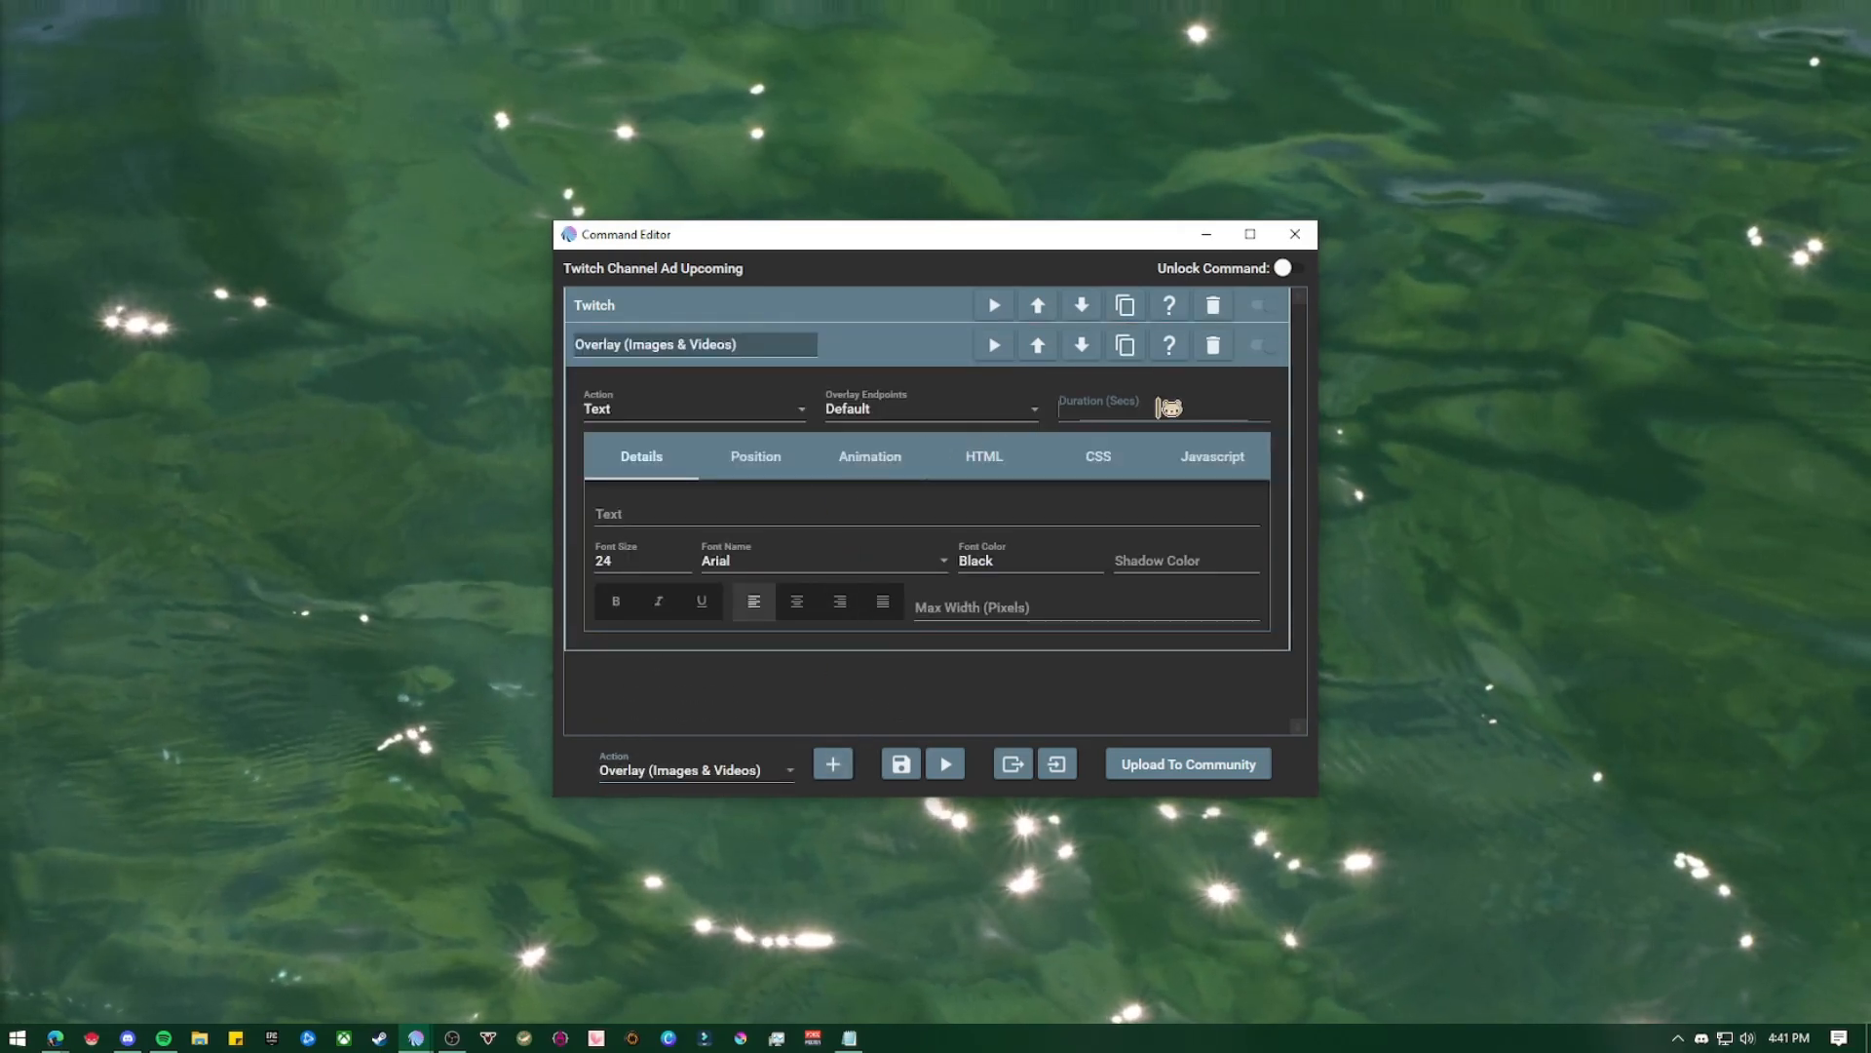
pyautogui.write('7')
pyautogui.click(721, 514)
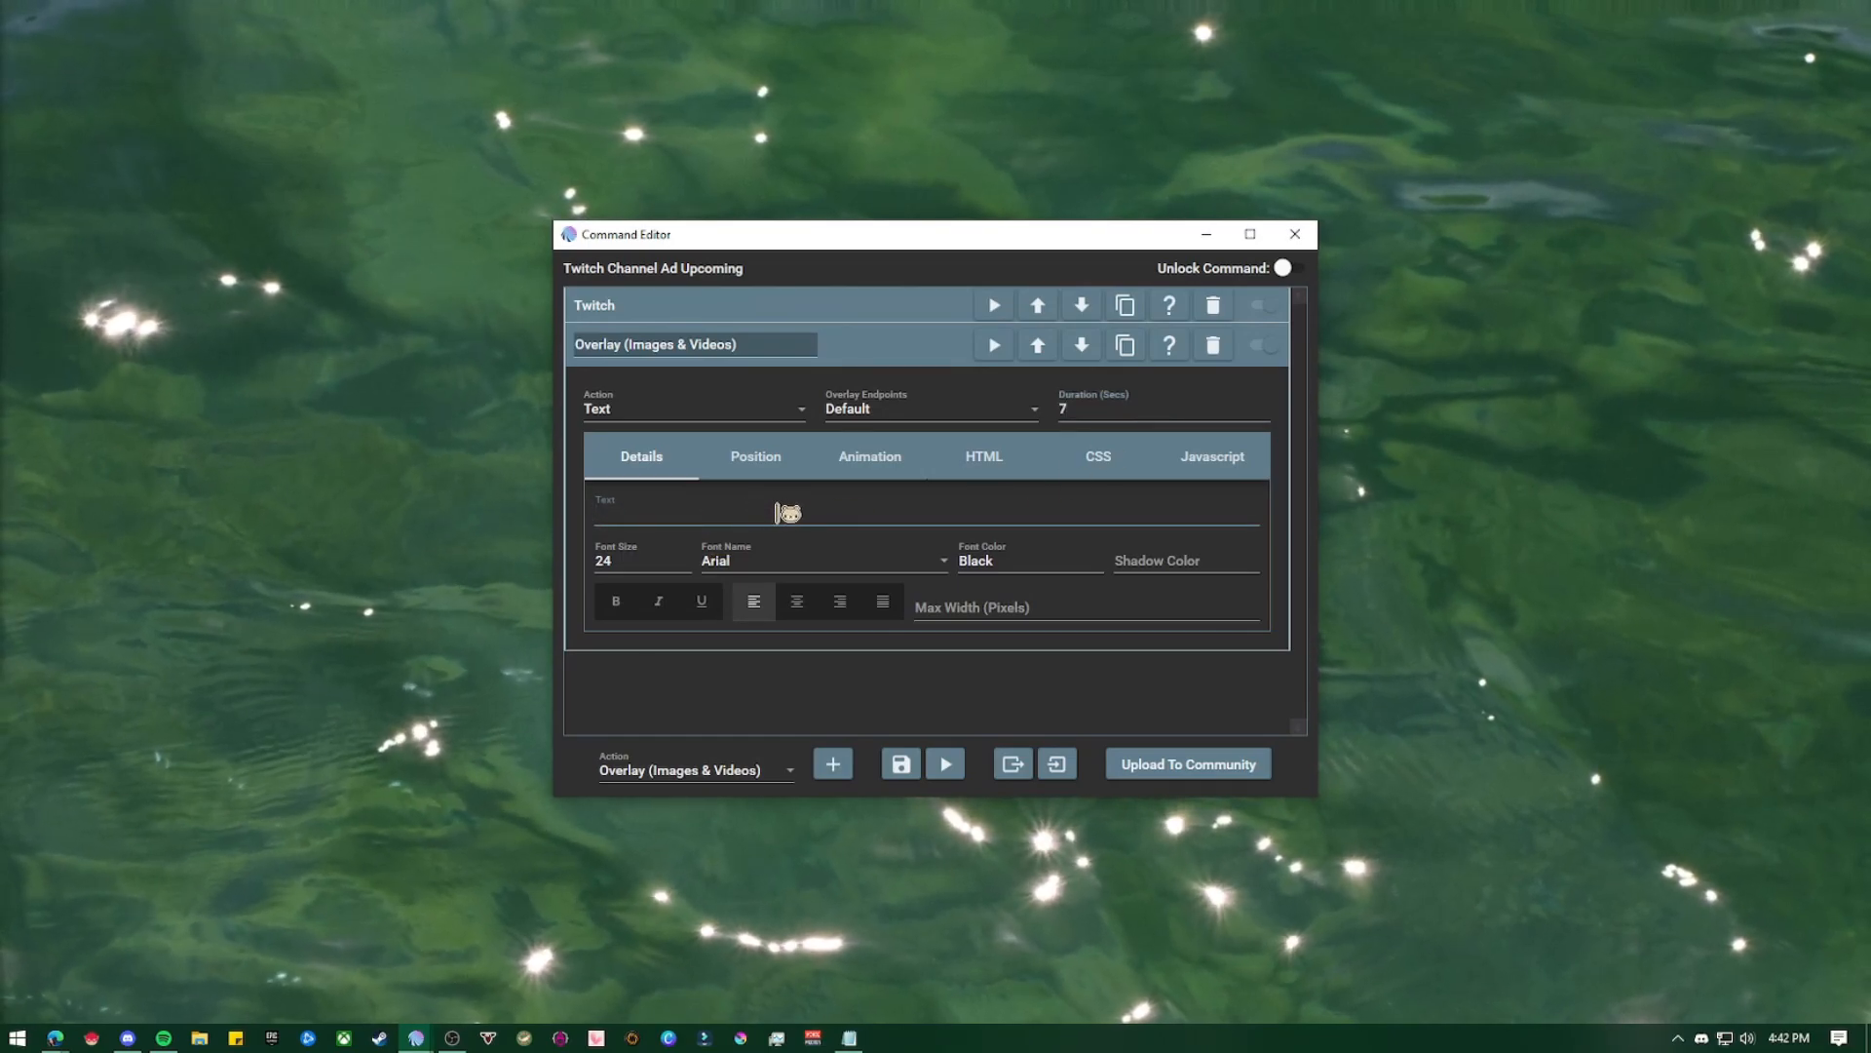
pyautogui.write('ad break starting in $twitchadnextminutes m!')
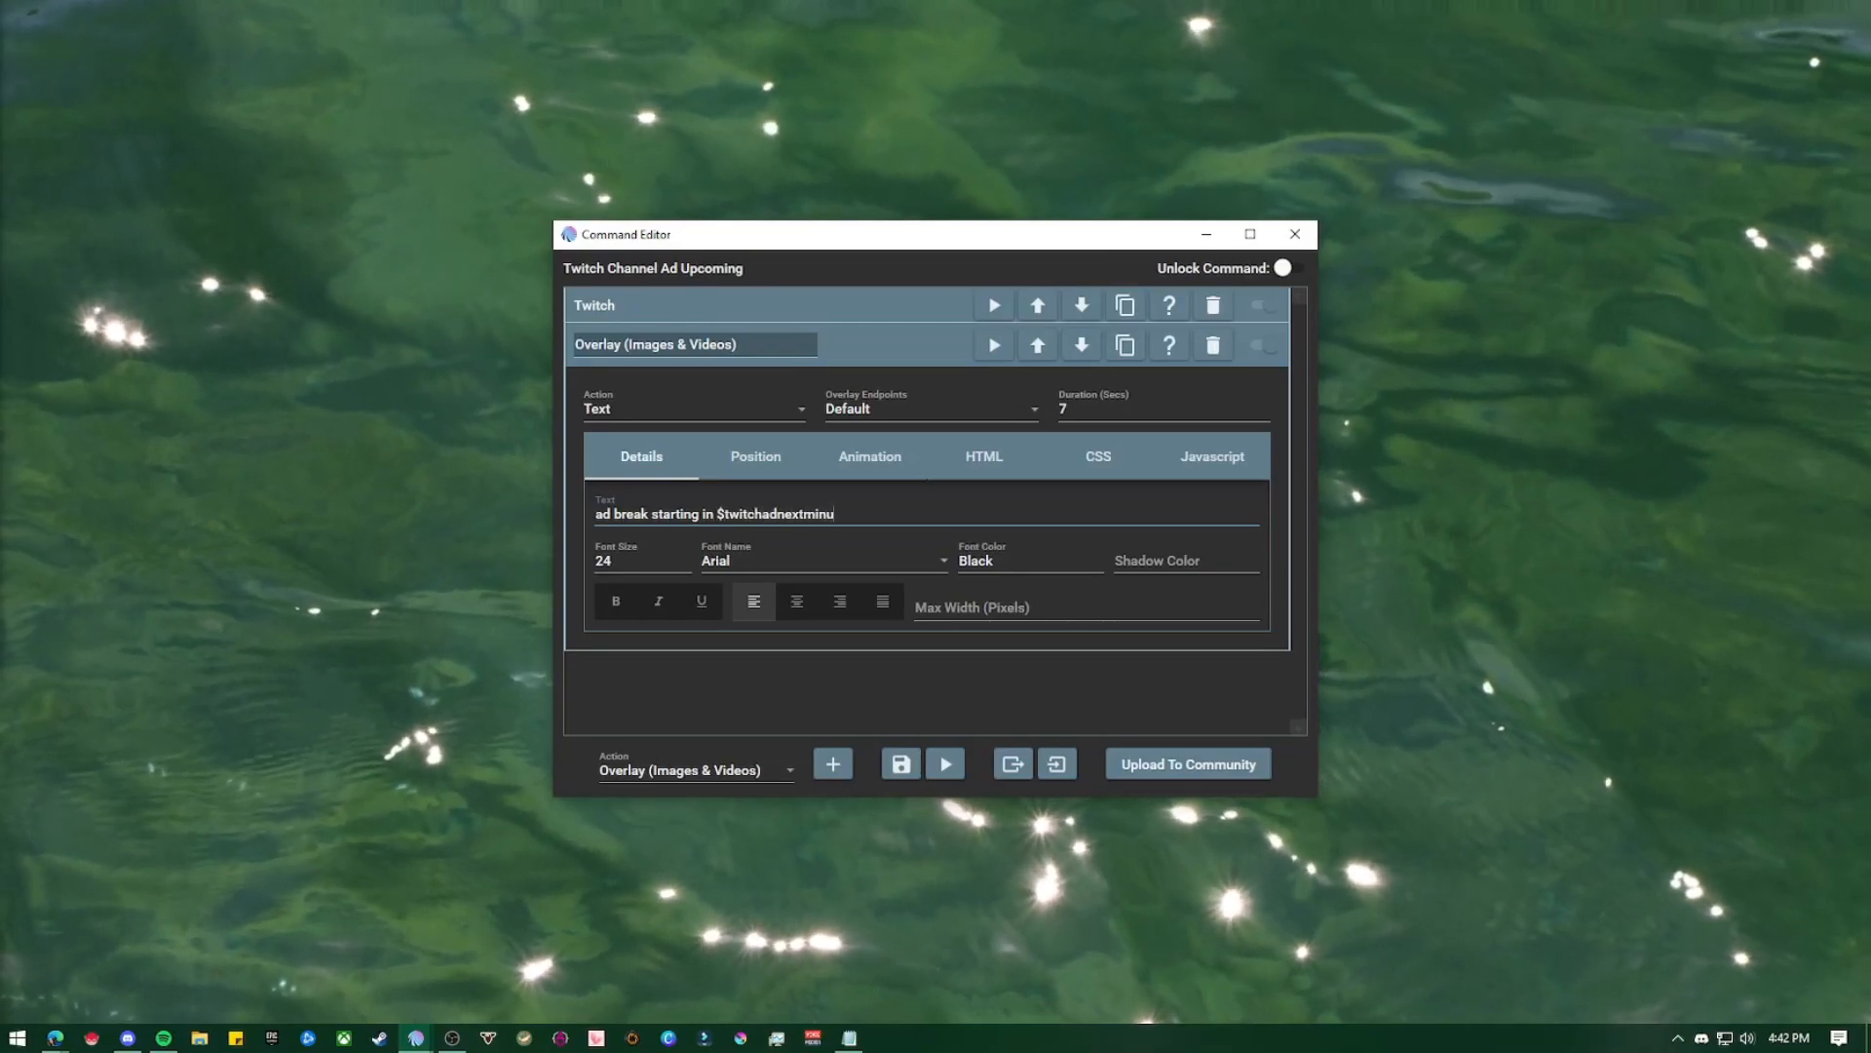
# Style the overlay text with font size 40, the Shrikhand font, font color White and shadow color Black
pyautogui.click(653, 563)
pyautogui.doubleClick(663, 562)
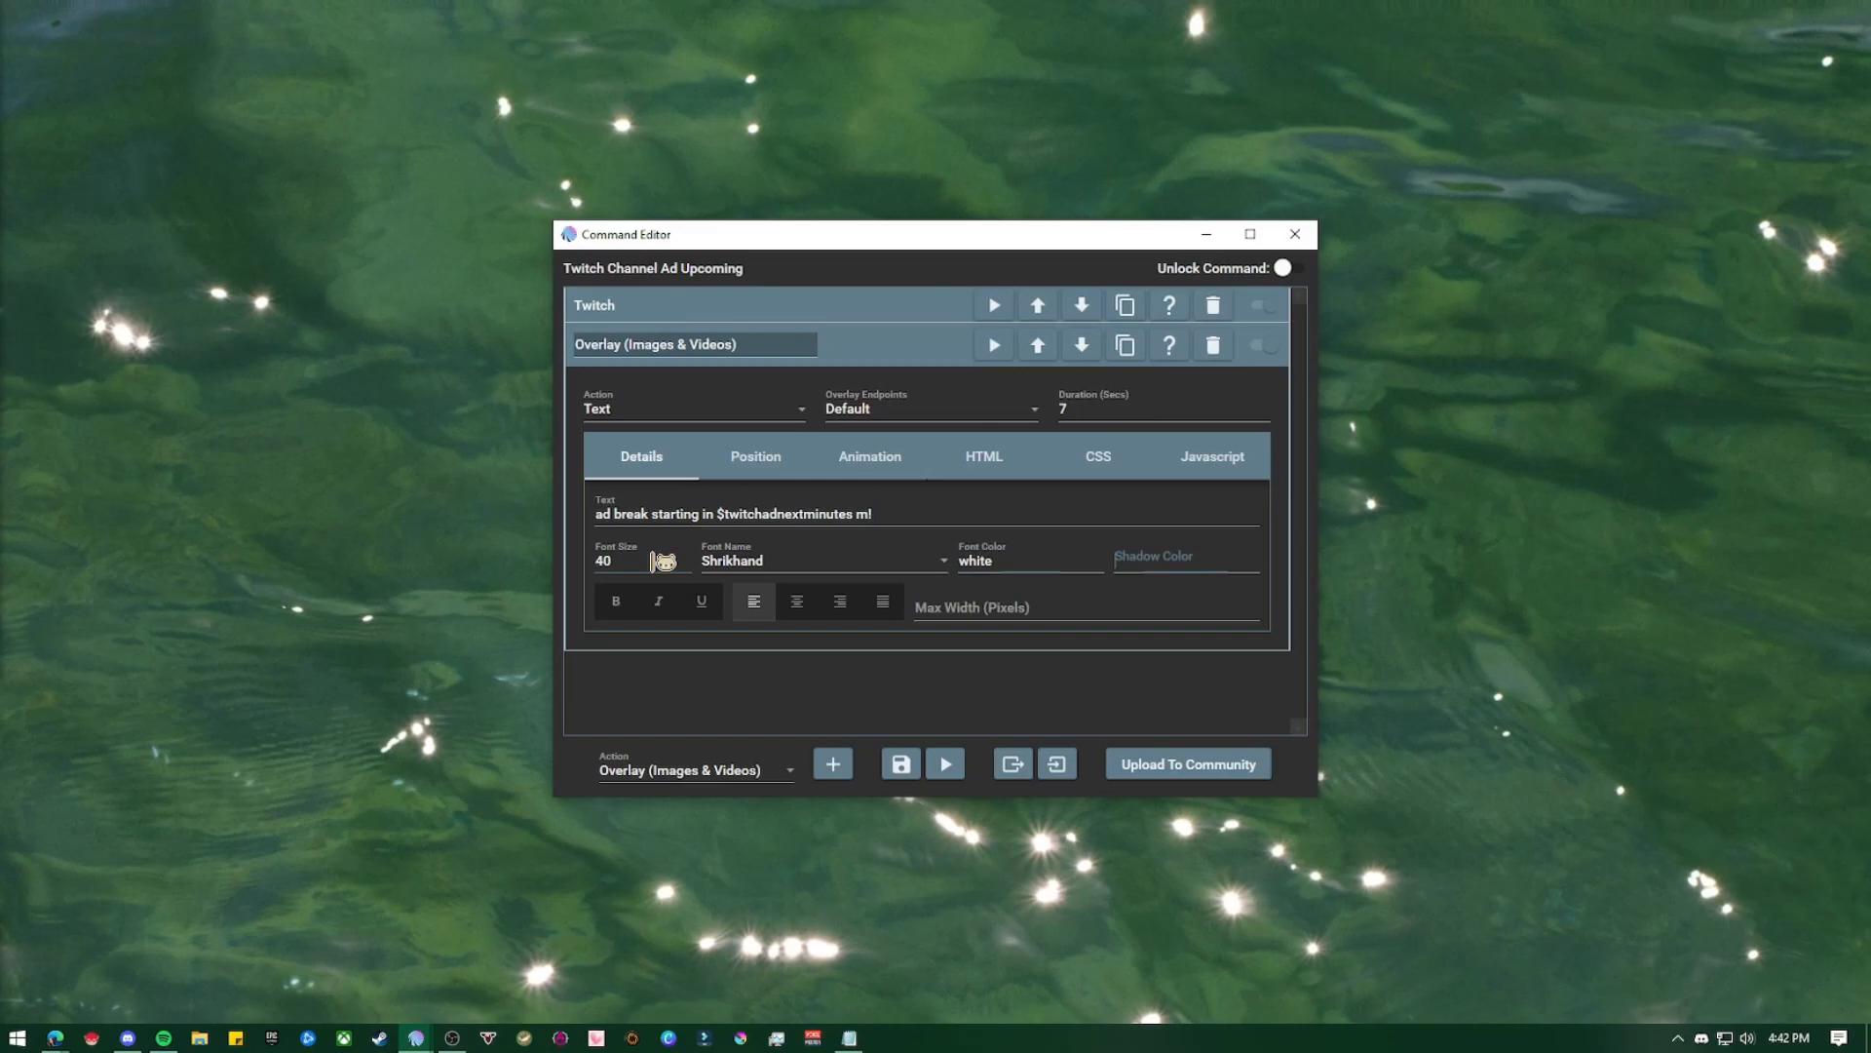
pyautogui.write('bl')
pyautogui.press('BackSpace')
pyautogui.press('BackSpace')
pyautogui.write('GVB')
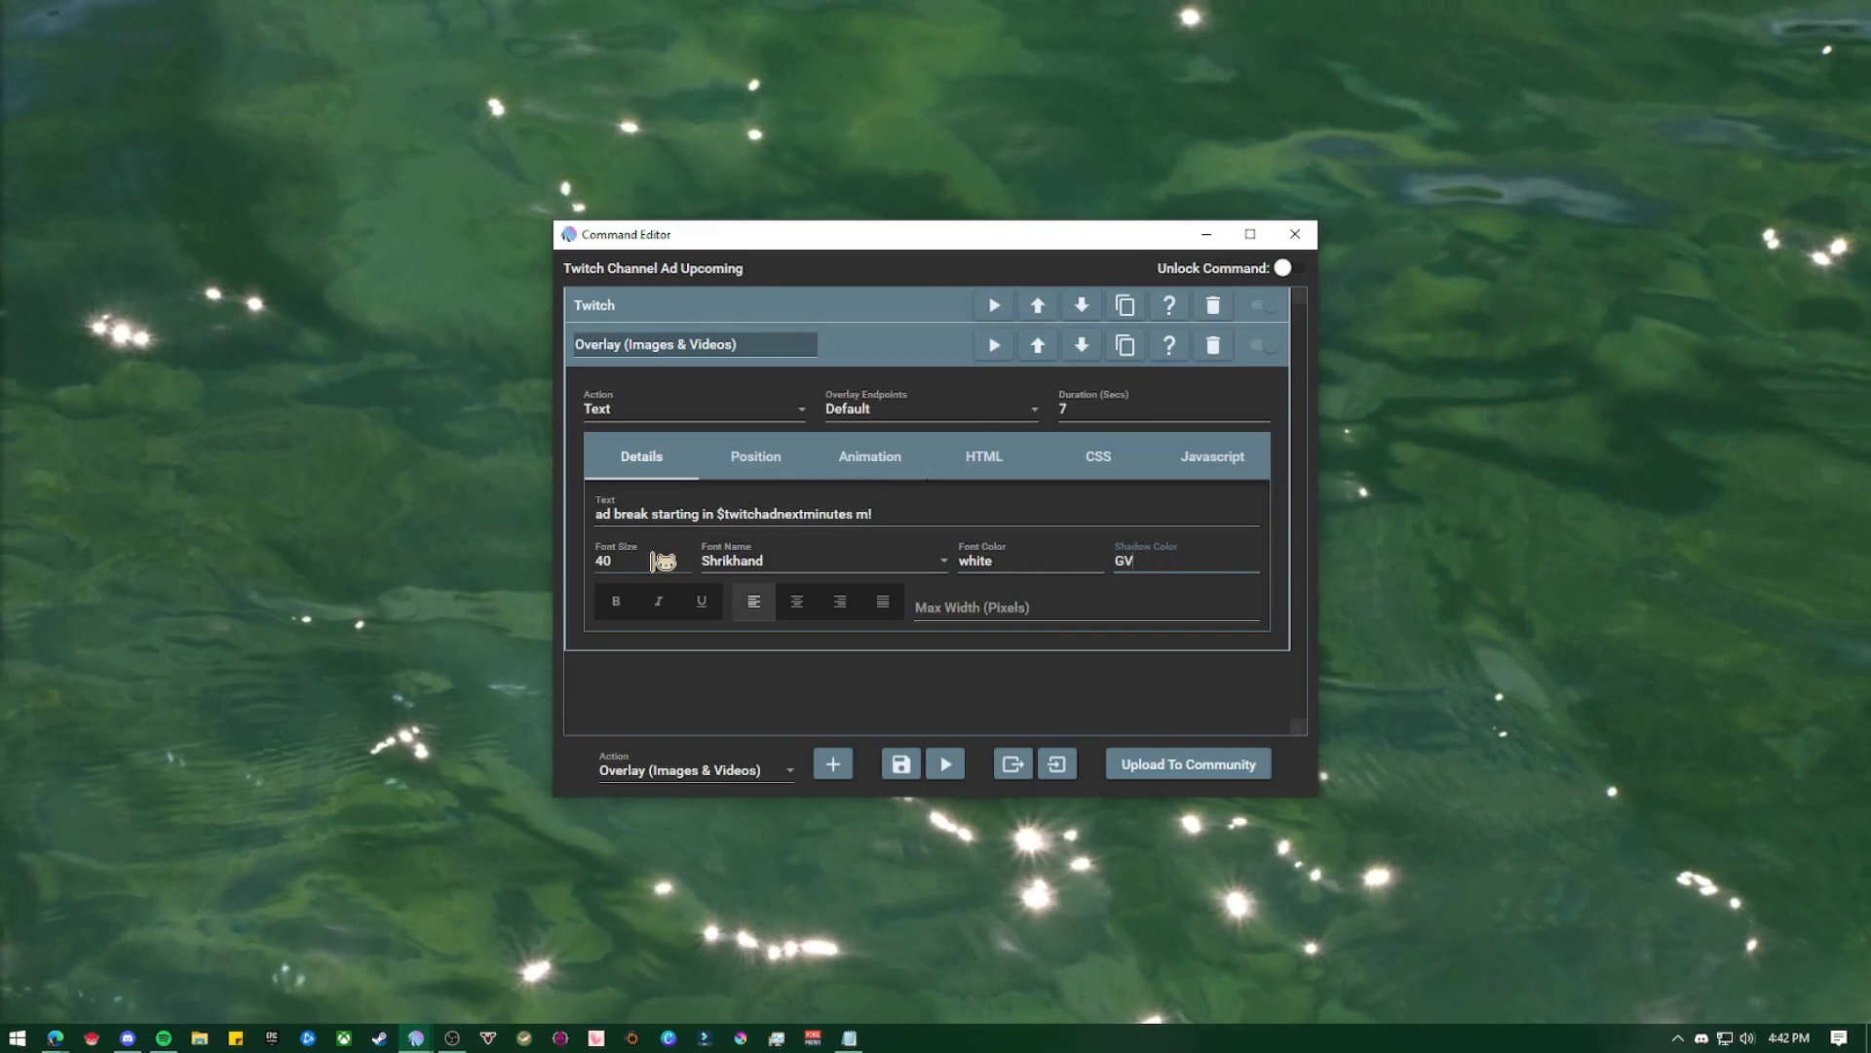
pyautogui.click(968, 565)
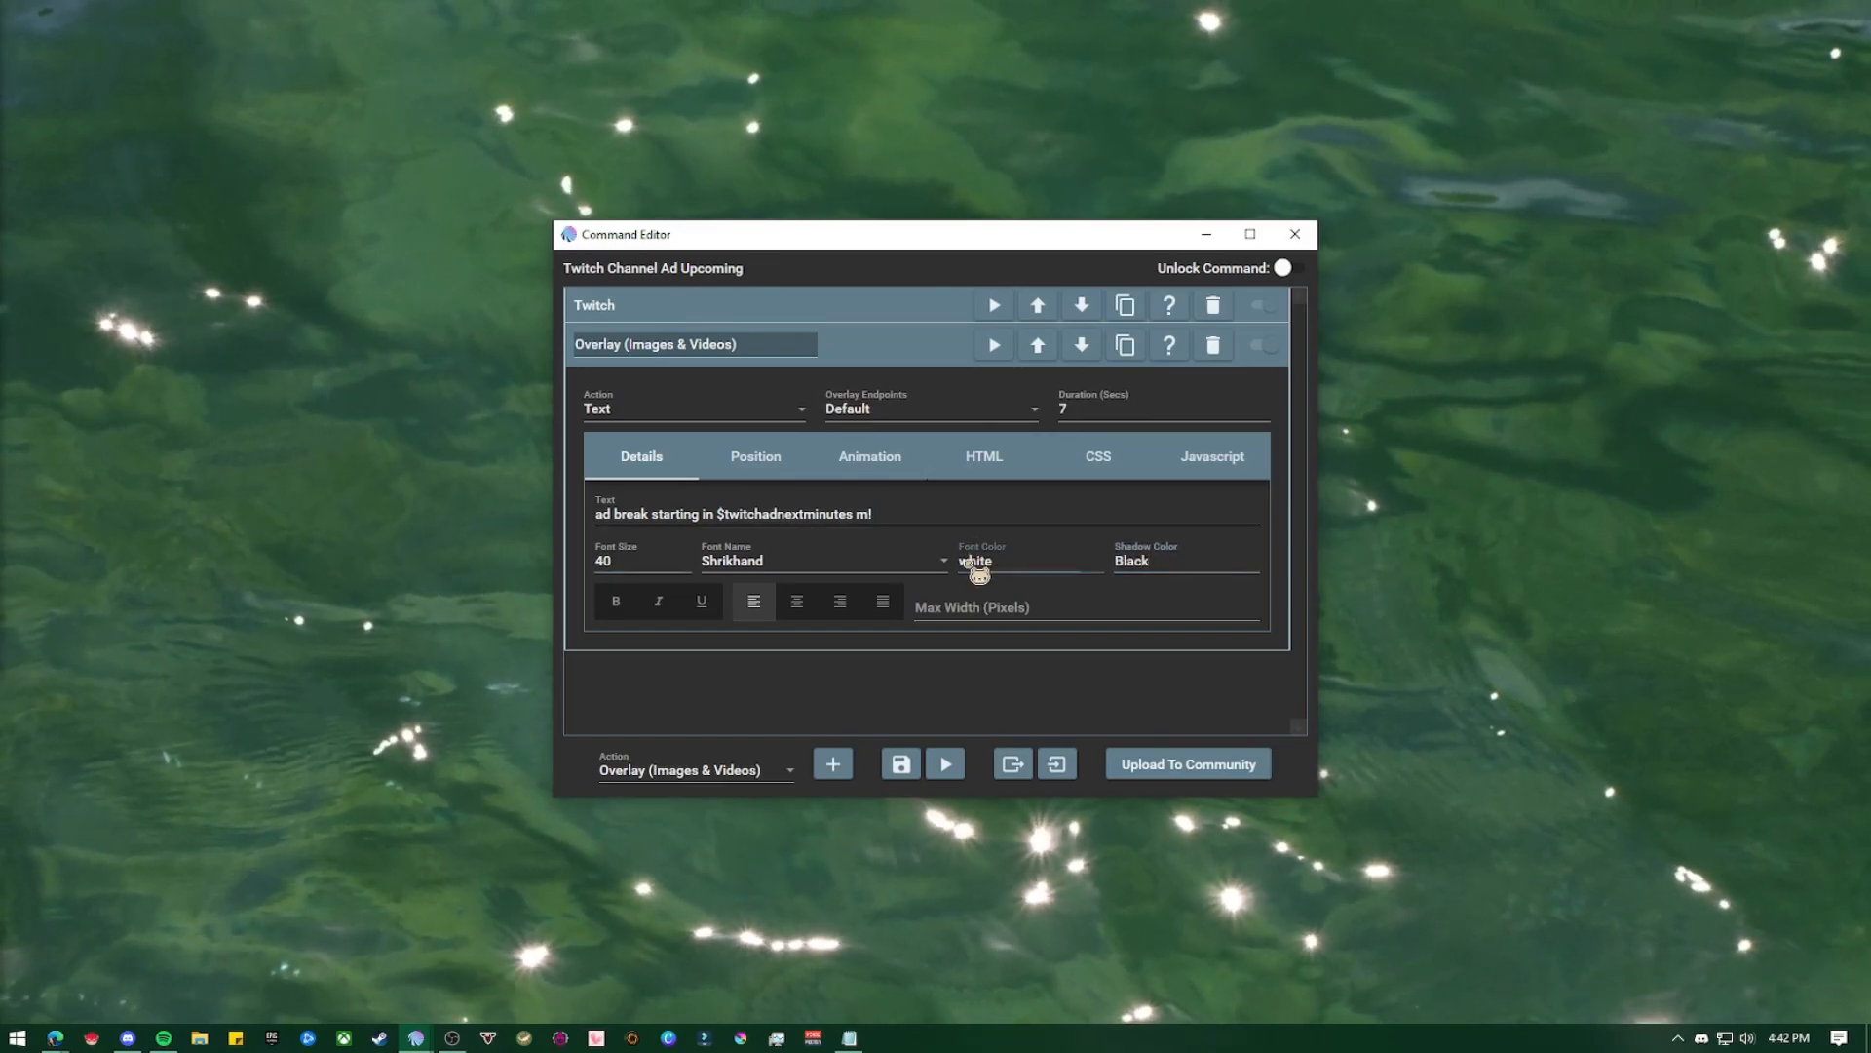
pyautogui.press('BackSpace')
pyautogui.write('W')
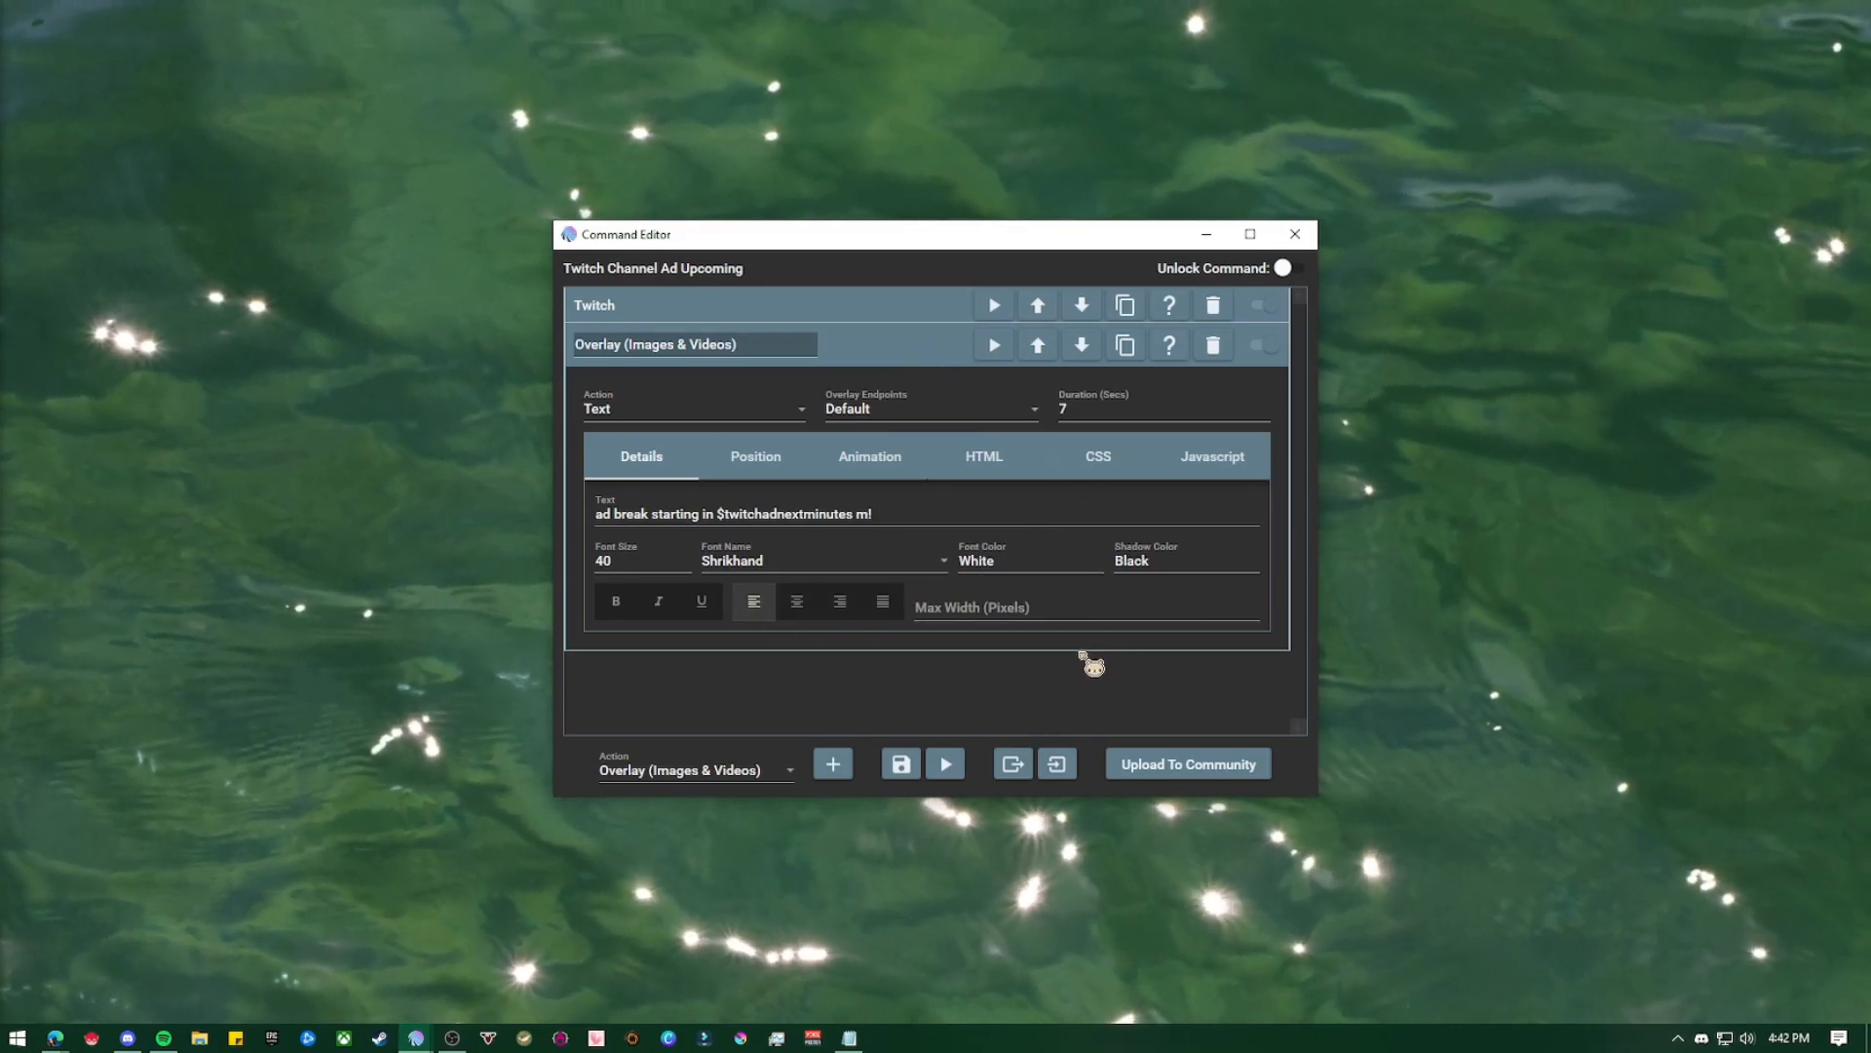
pyautogui.click(880, 345)
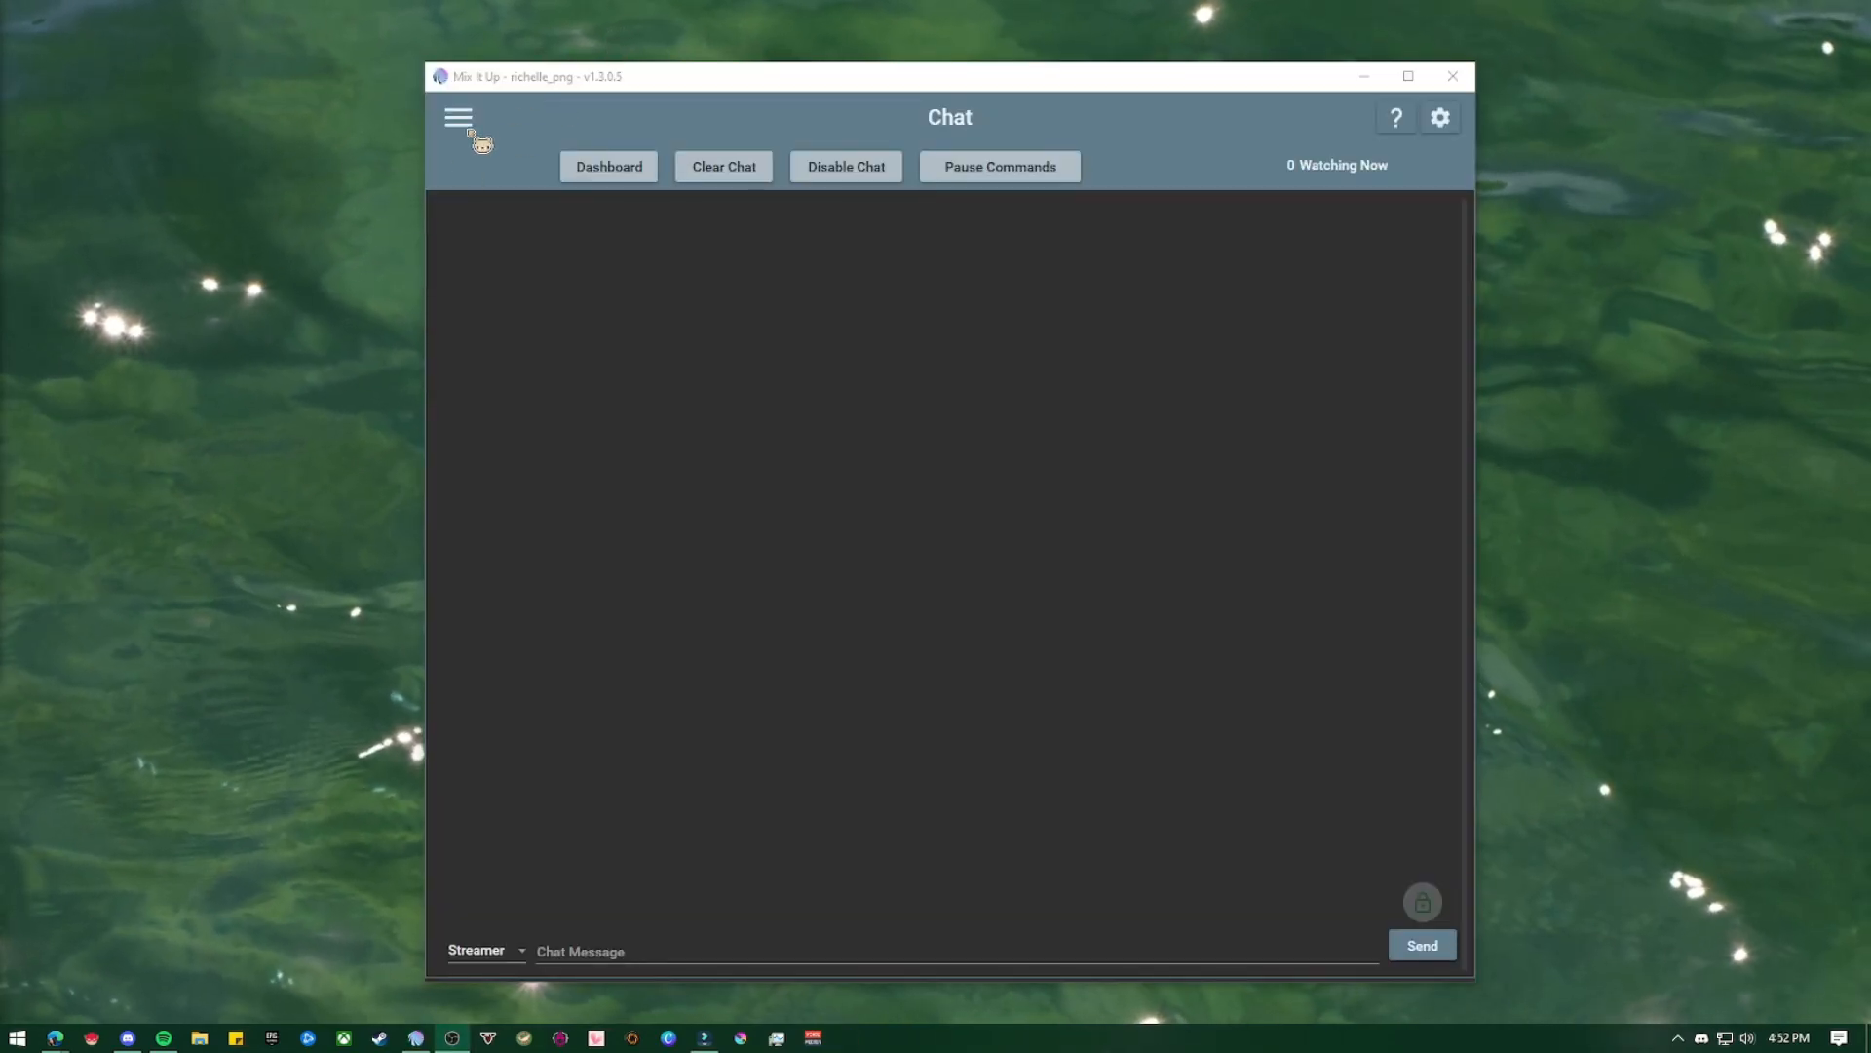
# Open the Services page of the main Mix It Up window to check the Overlay service
pyautogui.click(469, 130)
pyautogui.scroll(-1, 638, 292)
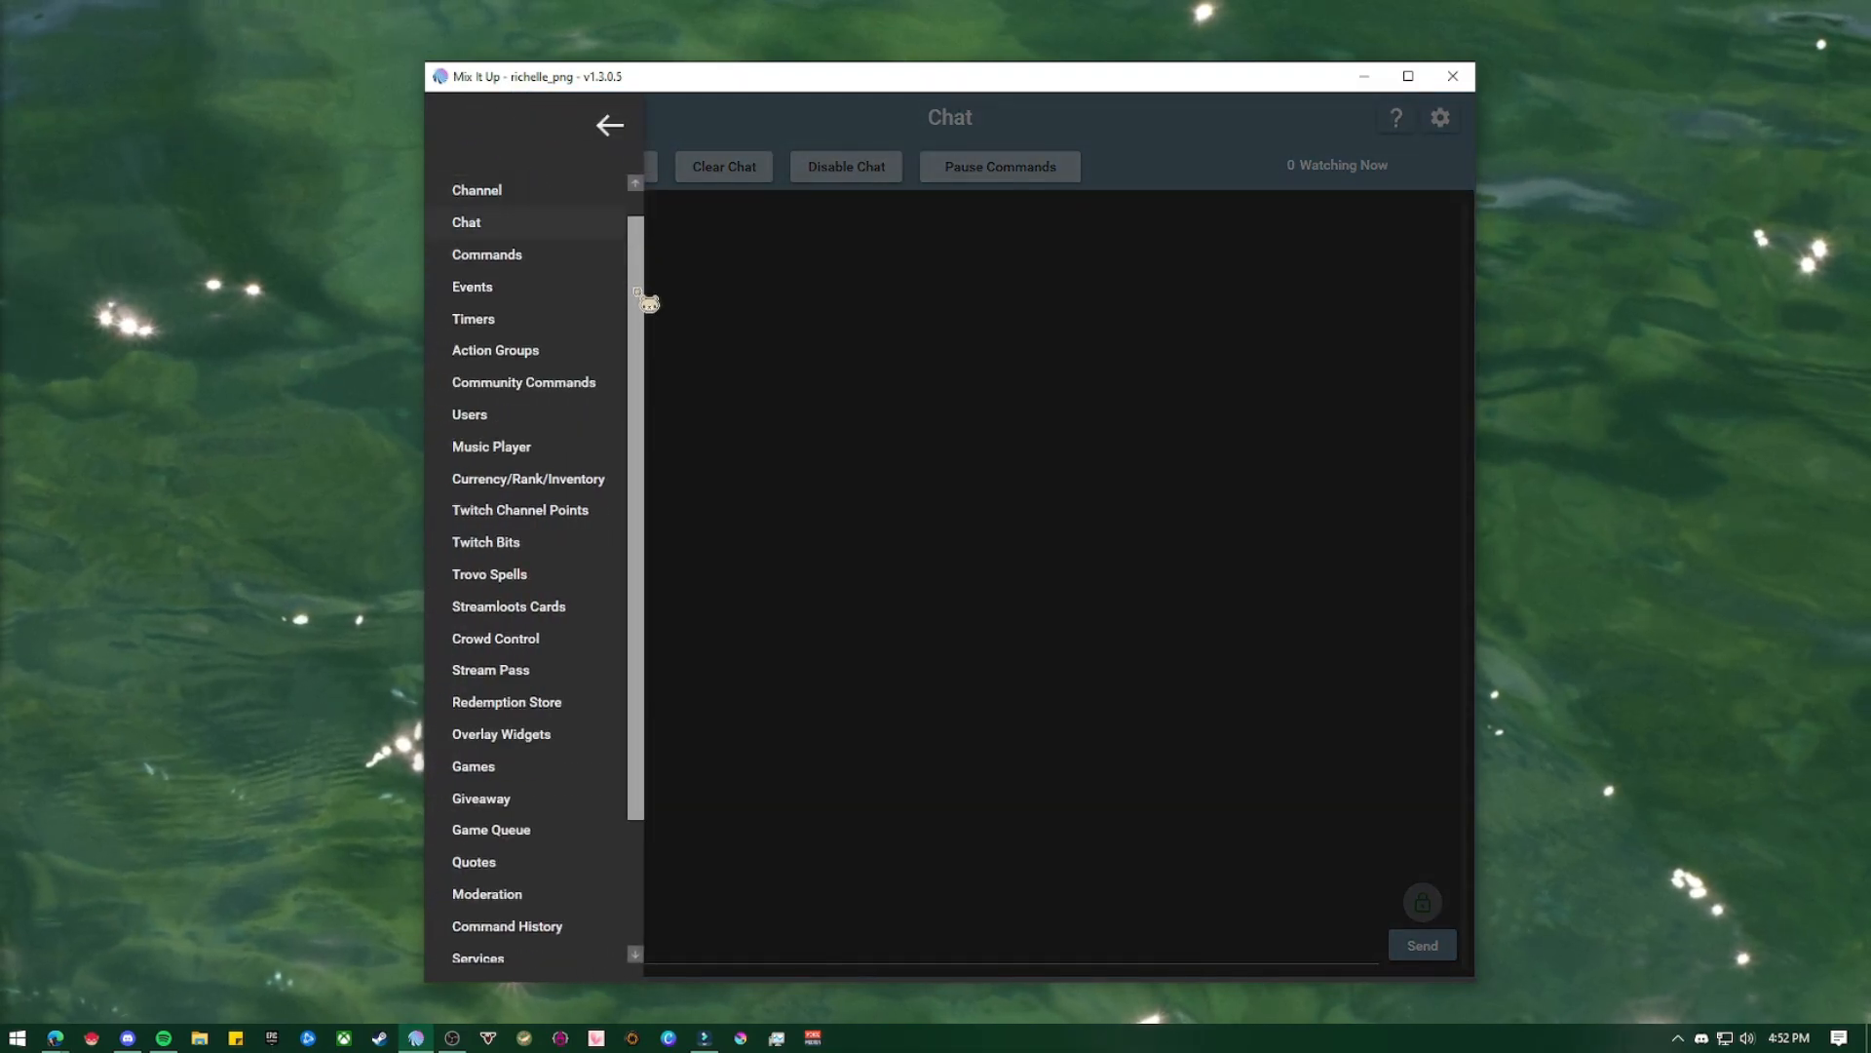
pyautogui.moveTo(639, 292); pyautogui.dragTo(639, 483)
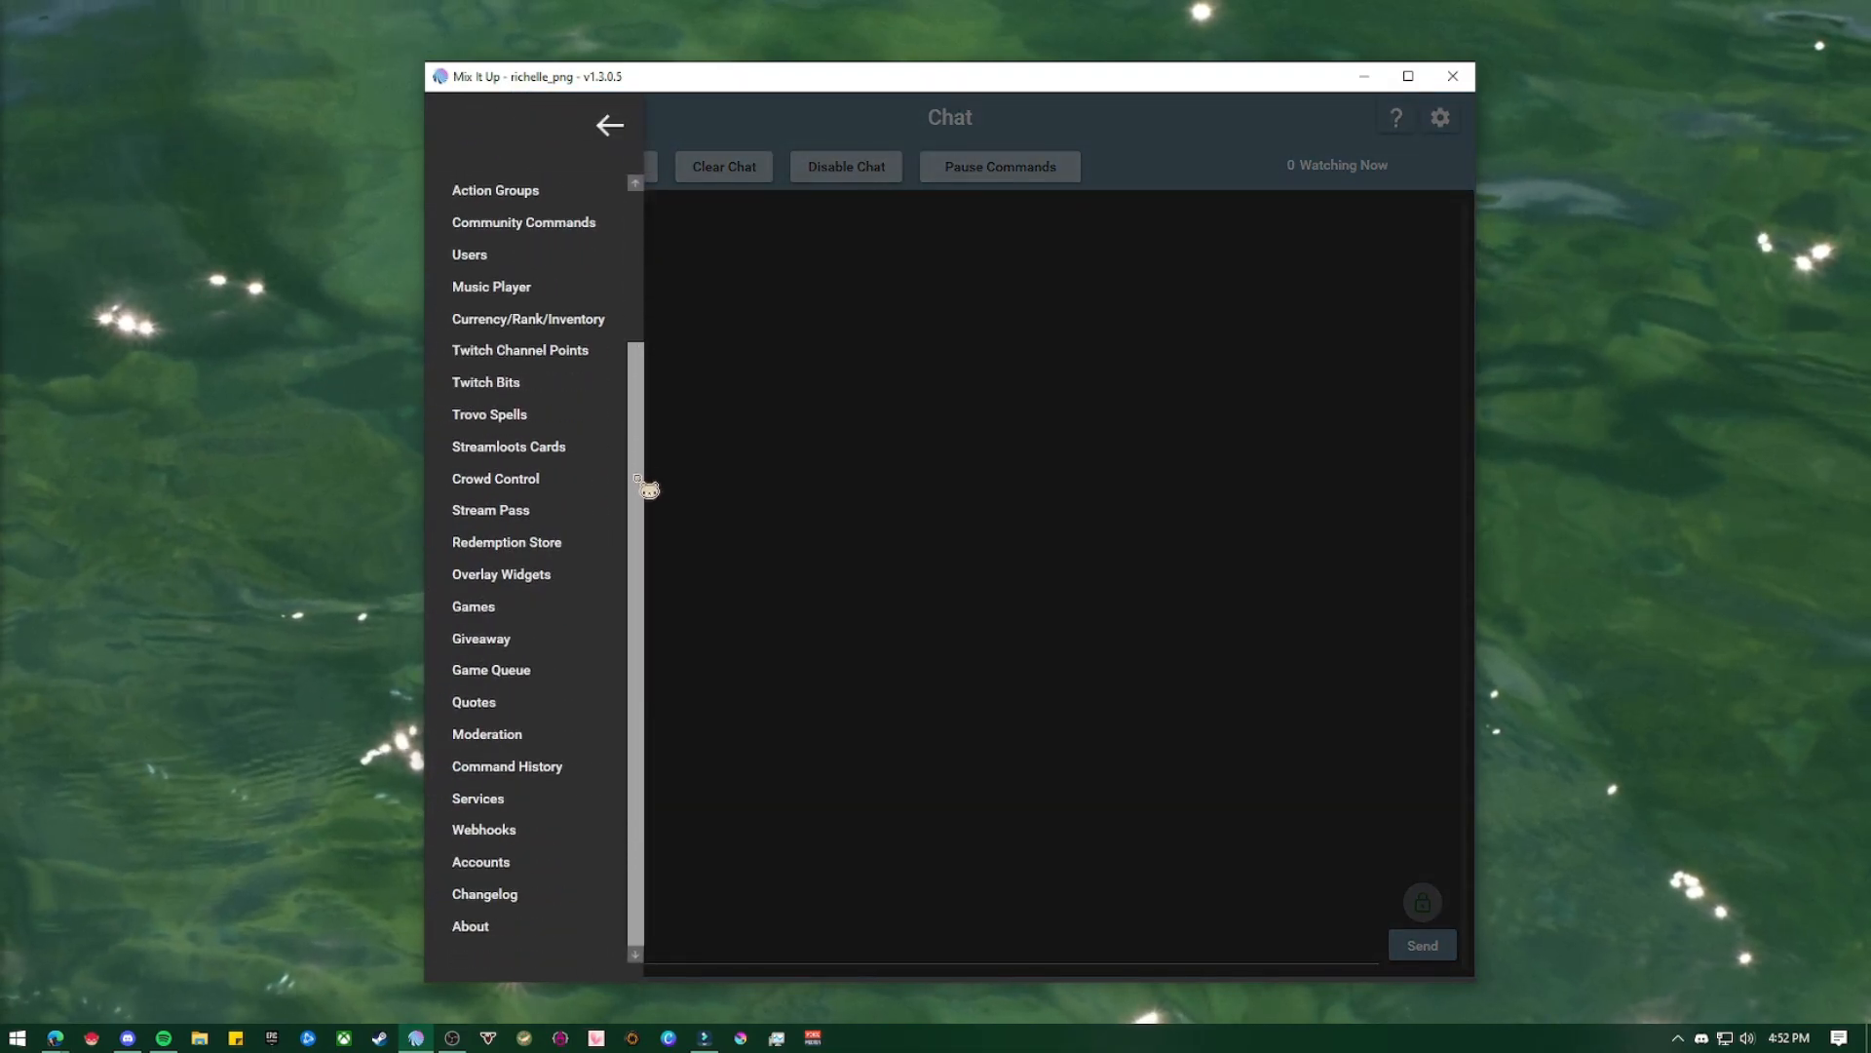
pyautogui.click(537, 803)
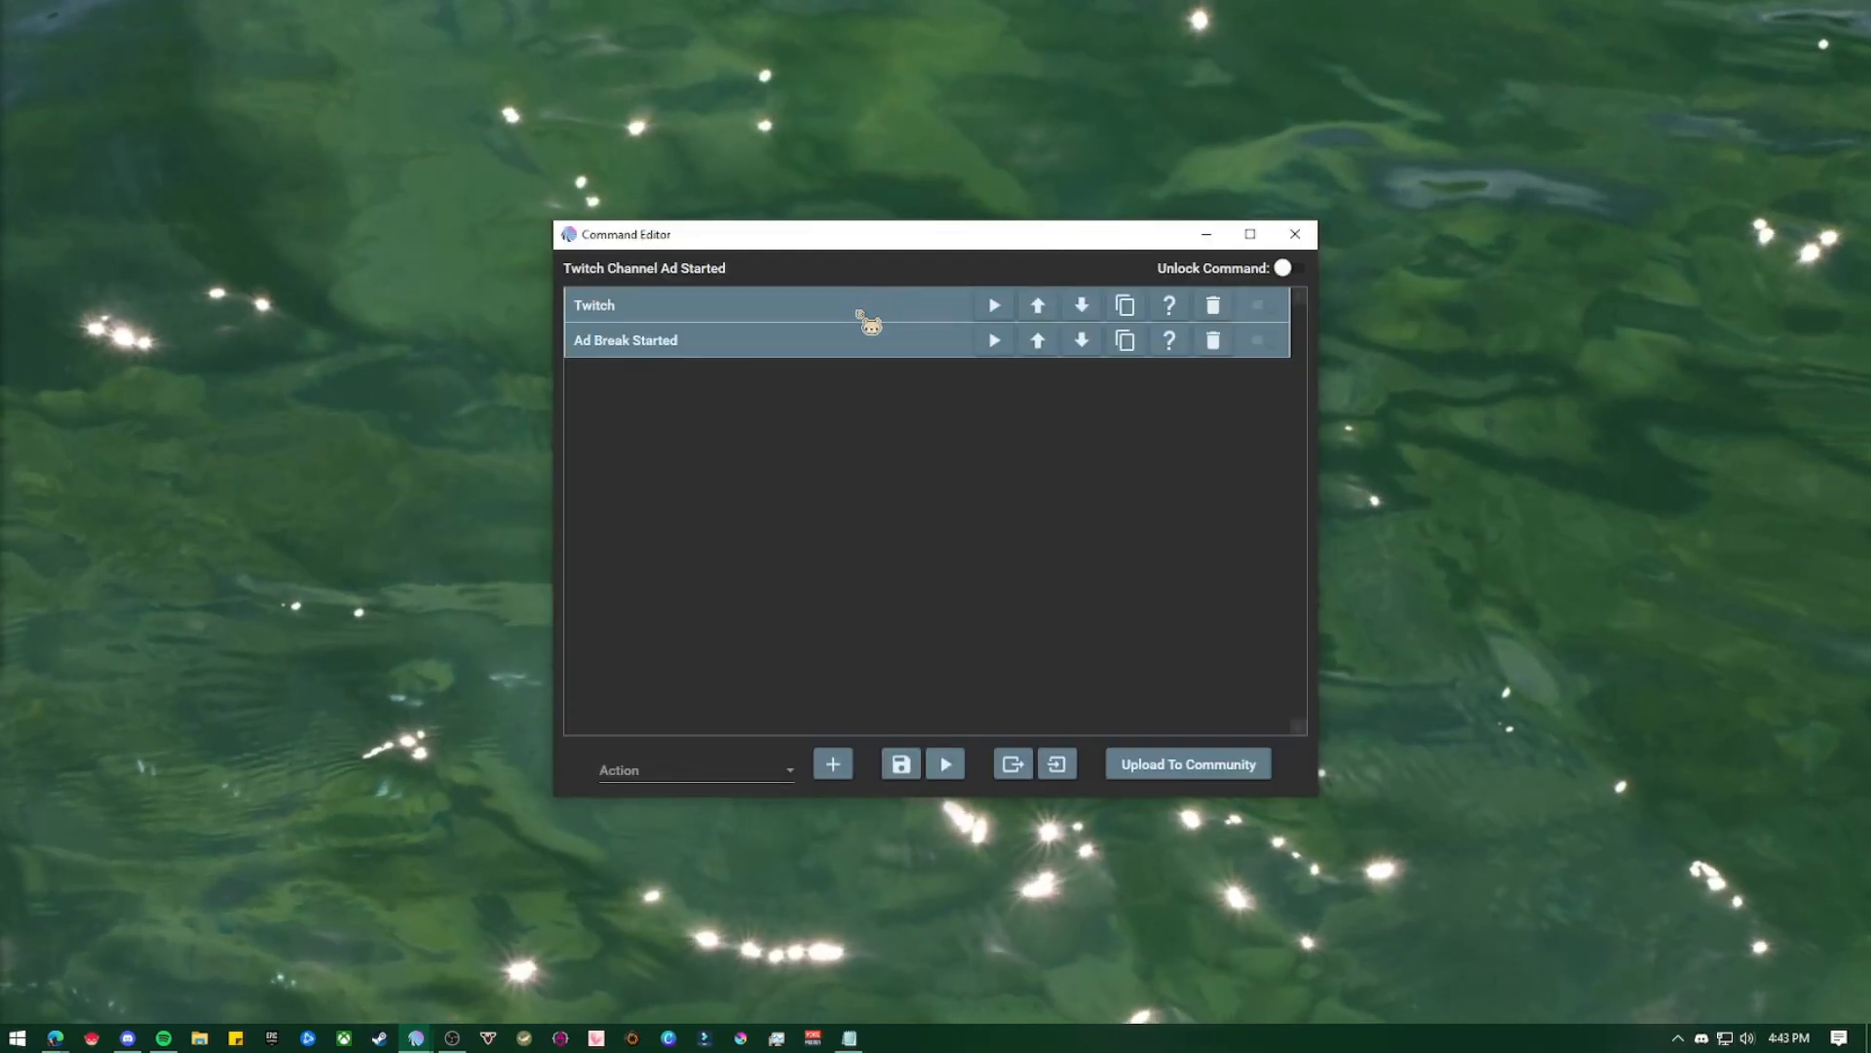
# Review the Twitch announcement and Ad Break Started actions in the Twitch Channel Ad Started command
pyautogui.click(862, 318)
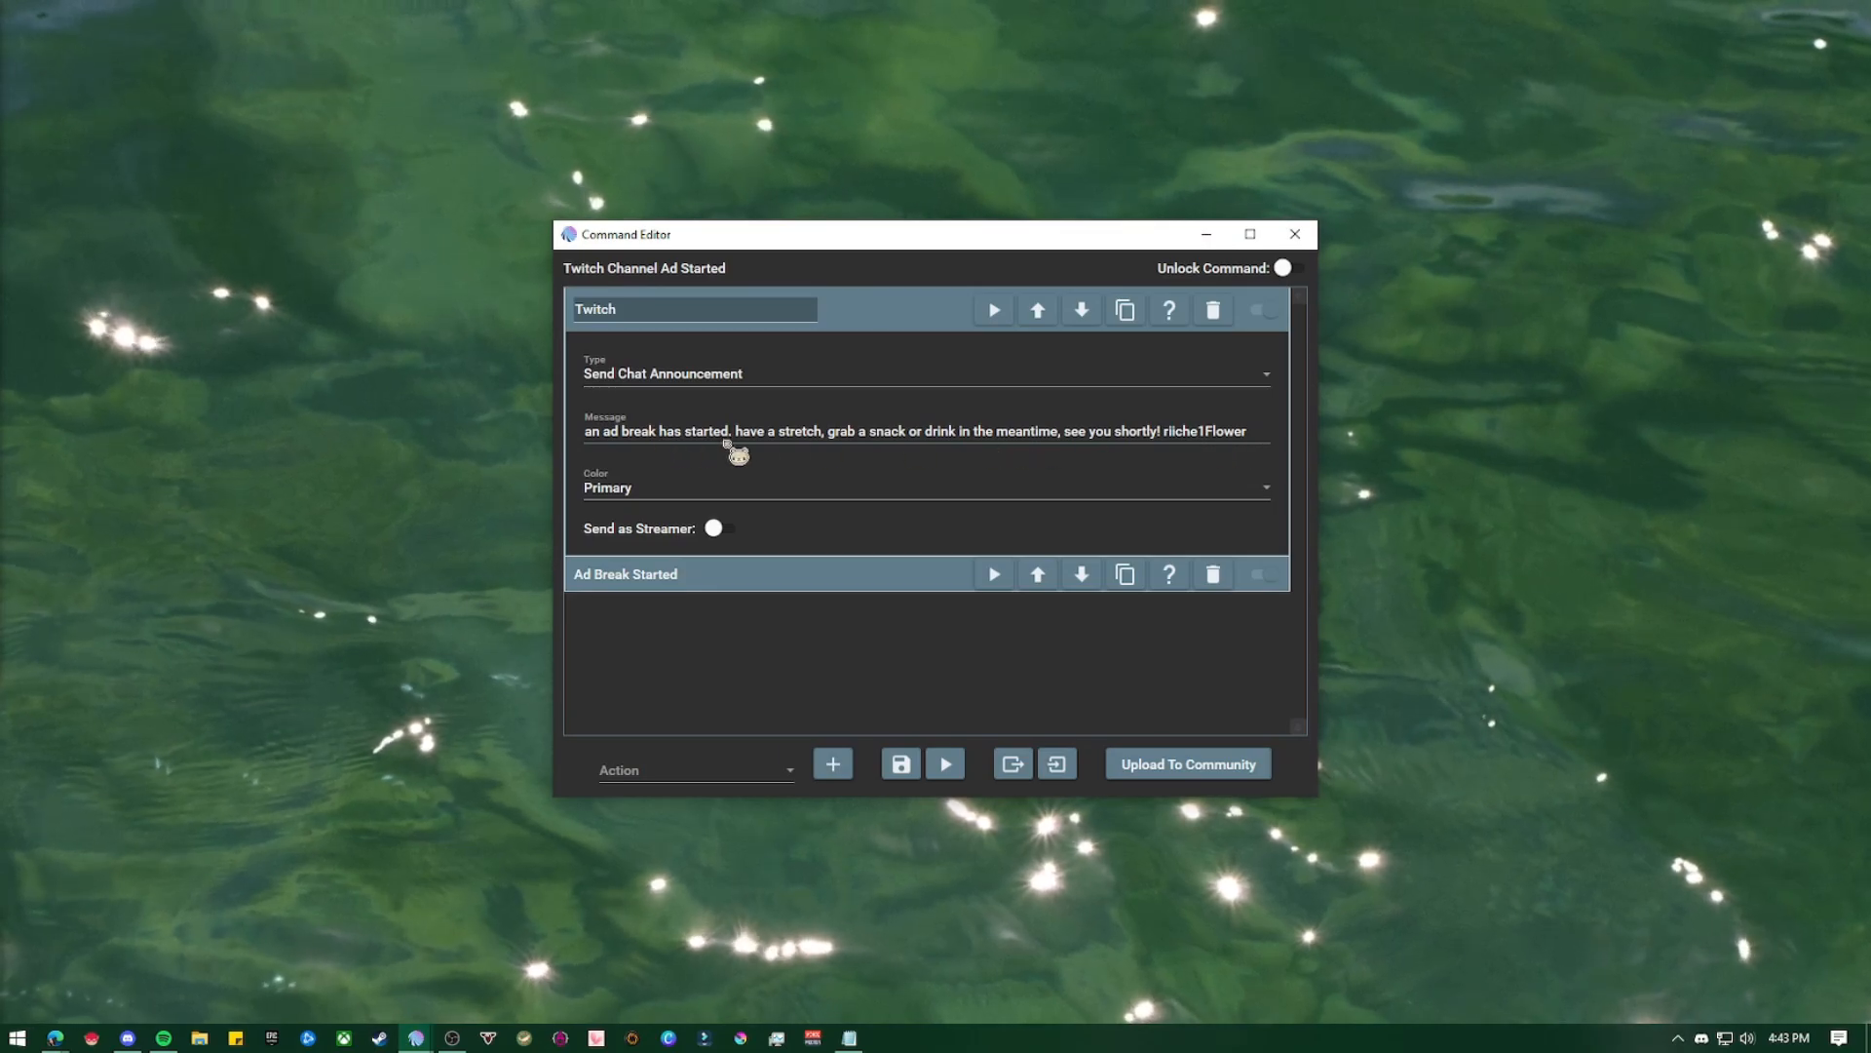
pyautogui.click(897, 306)
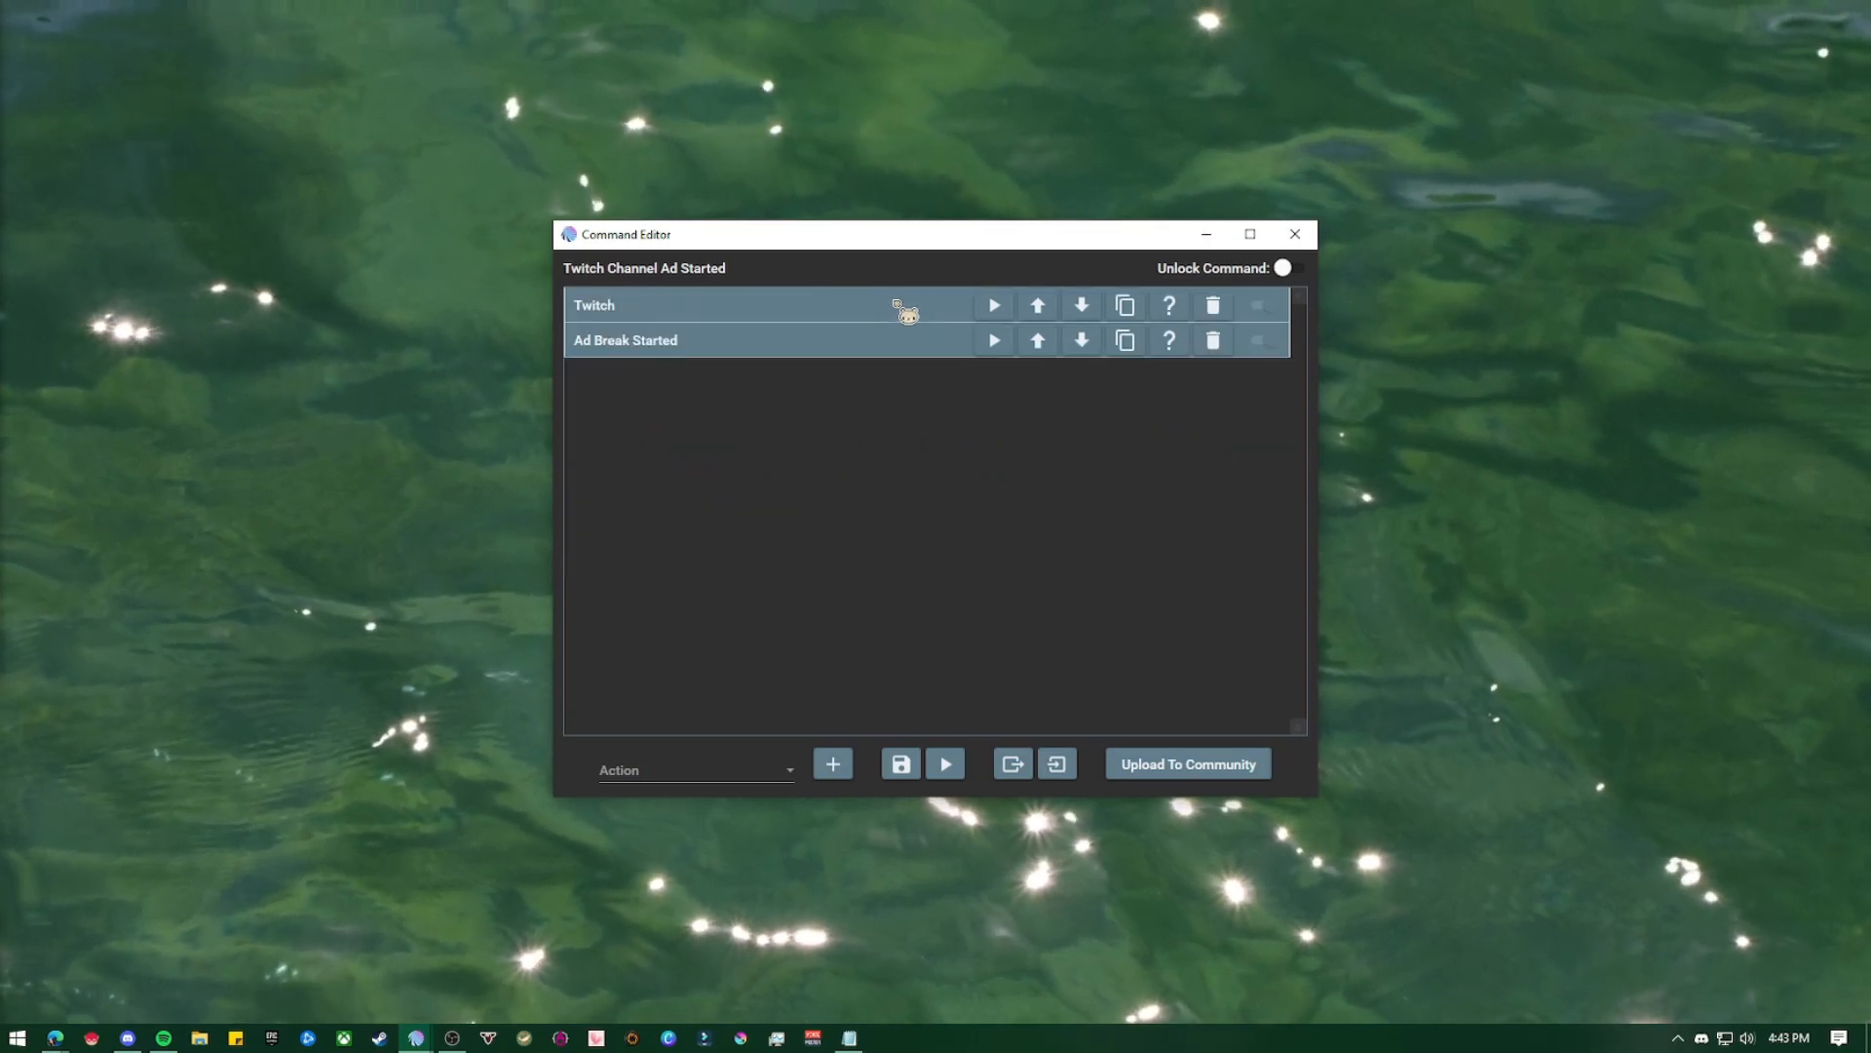
pyautogui.click(861, 351)
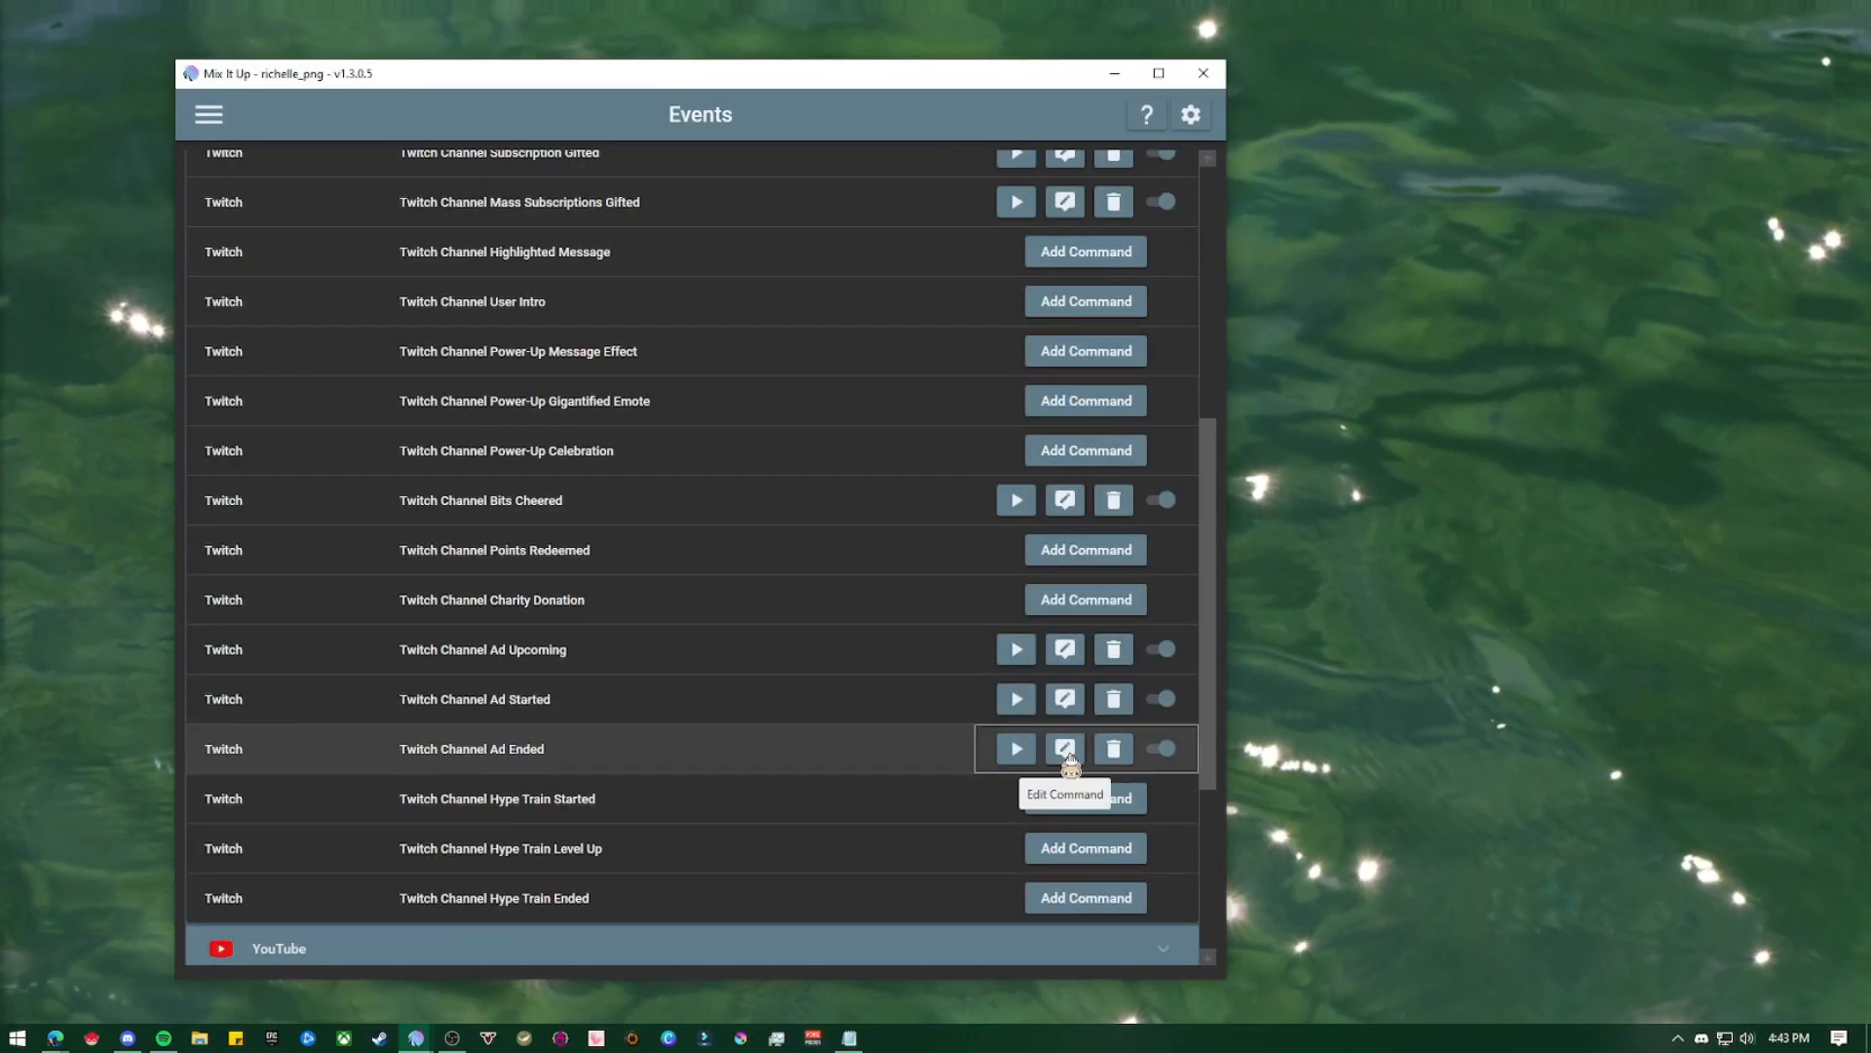
# Review the Twitch announcement and Ad Break Finished actions in the Twitch Channel Ad Ended command
pyautogui.click(1066, 750)
pyautogui.click(1114, 74)
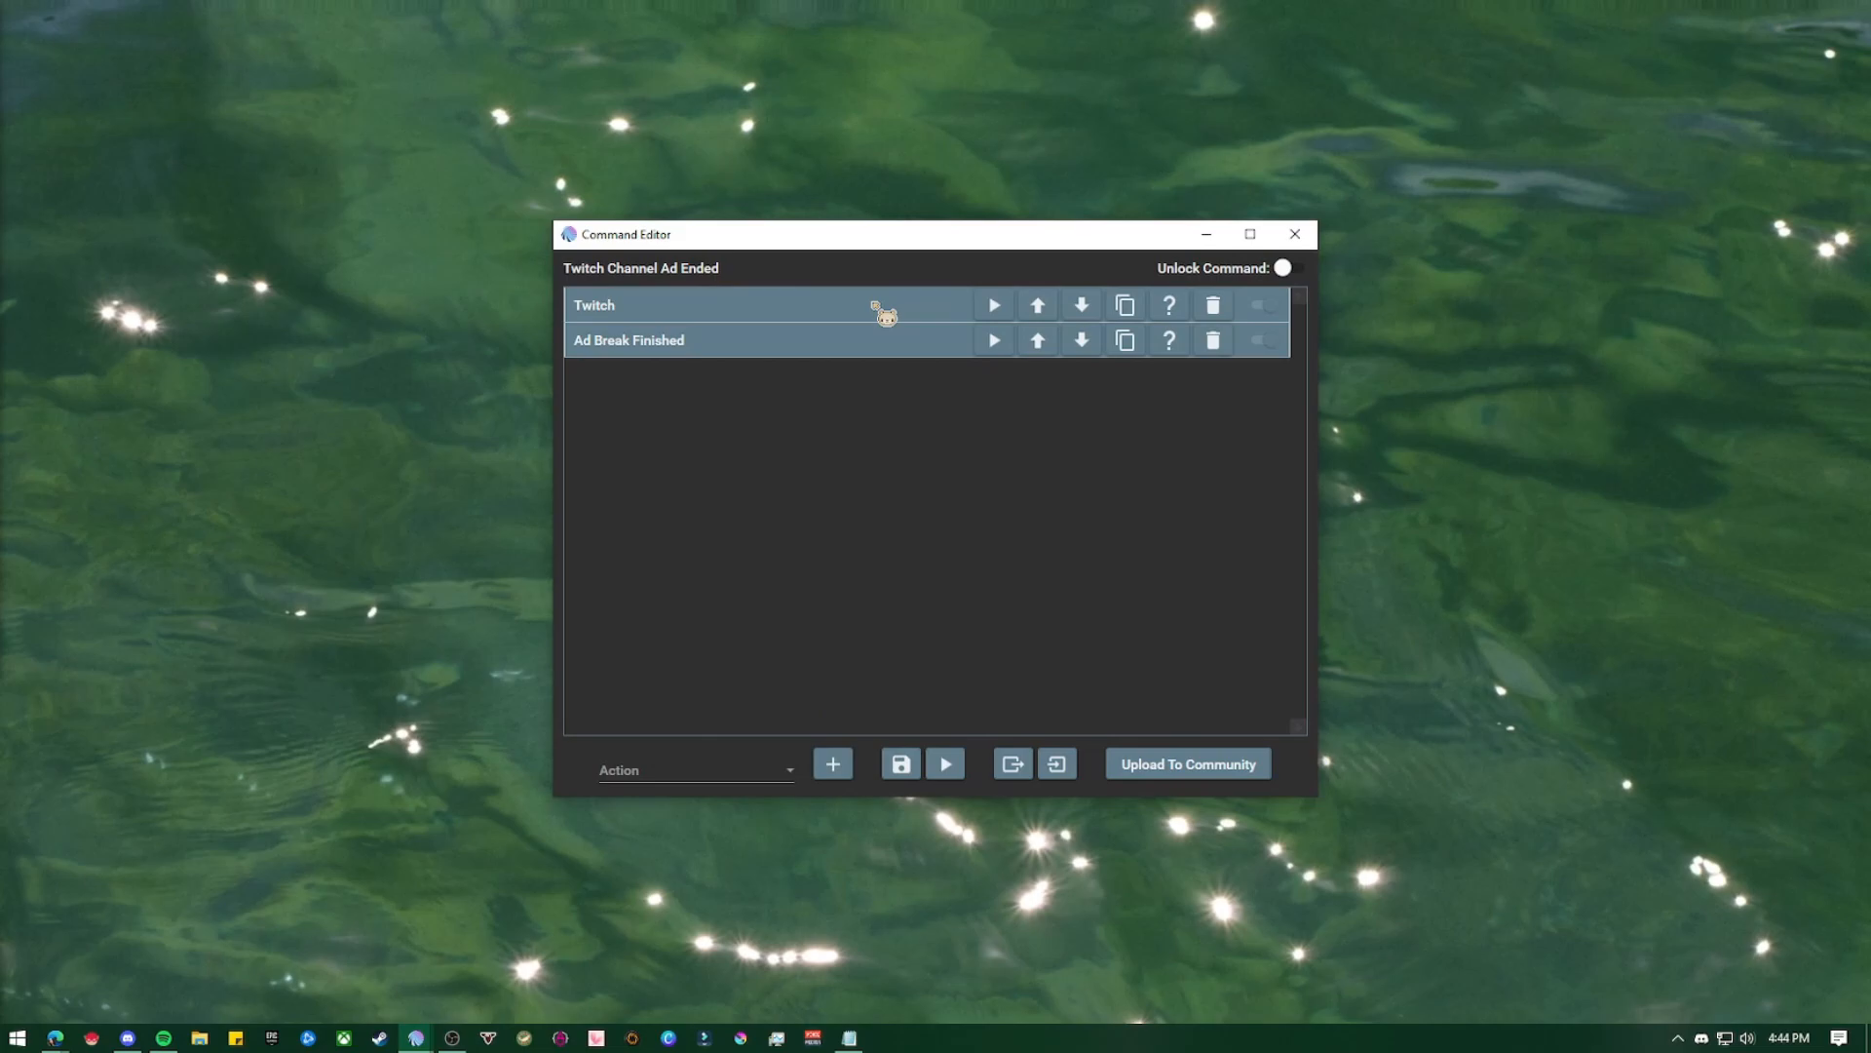
pyautogui.click(875, 305)
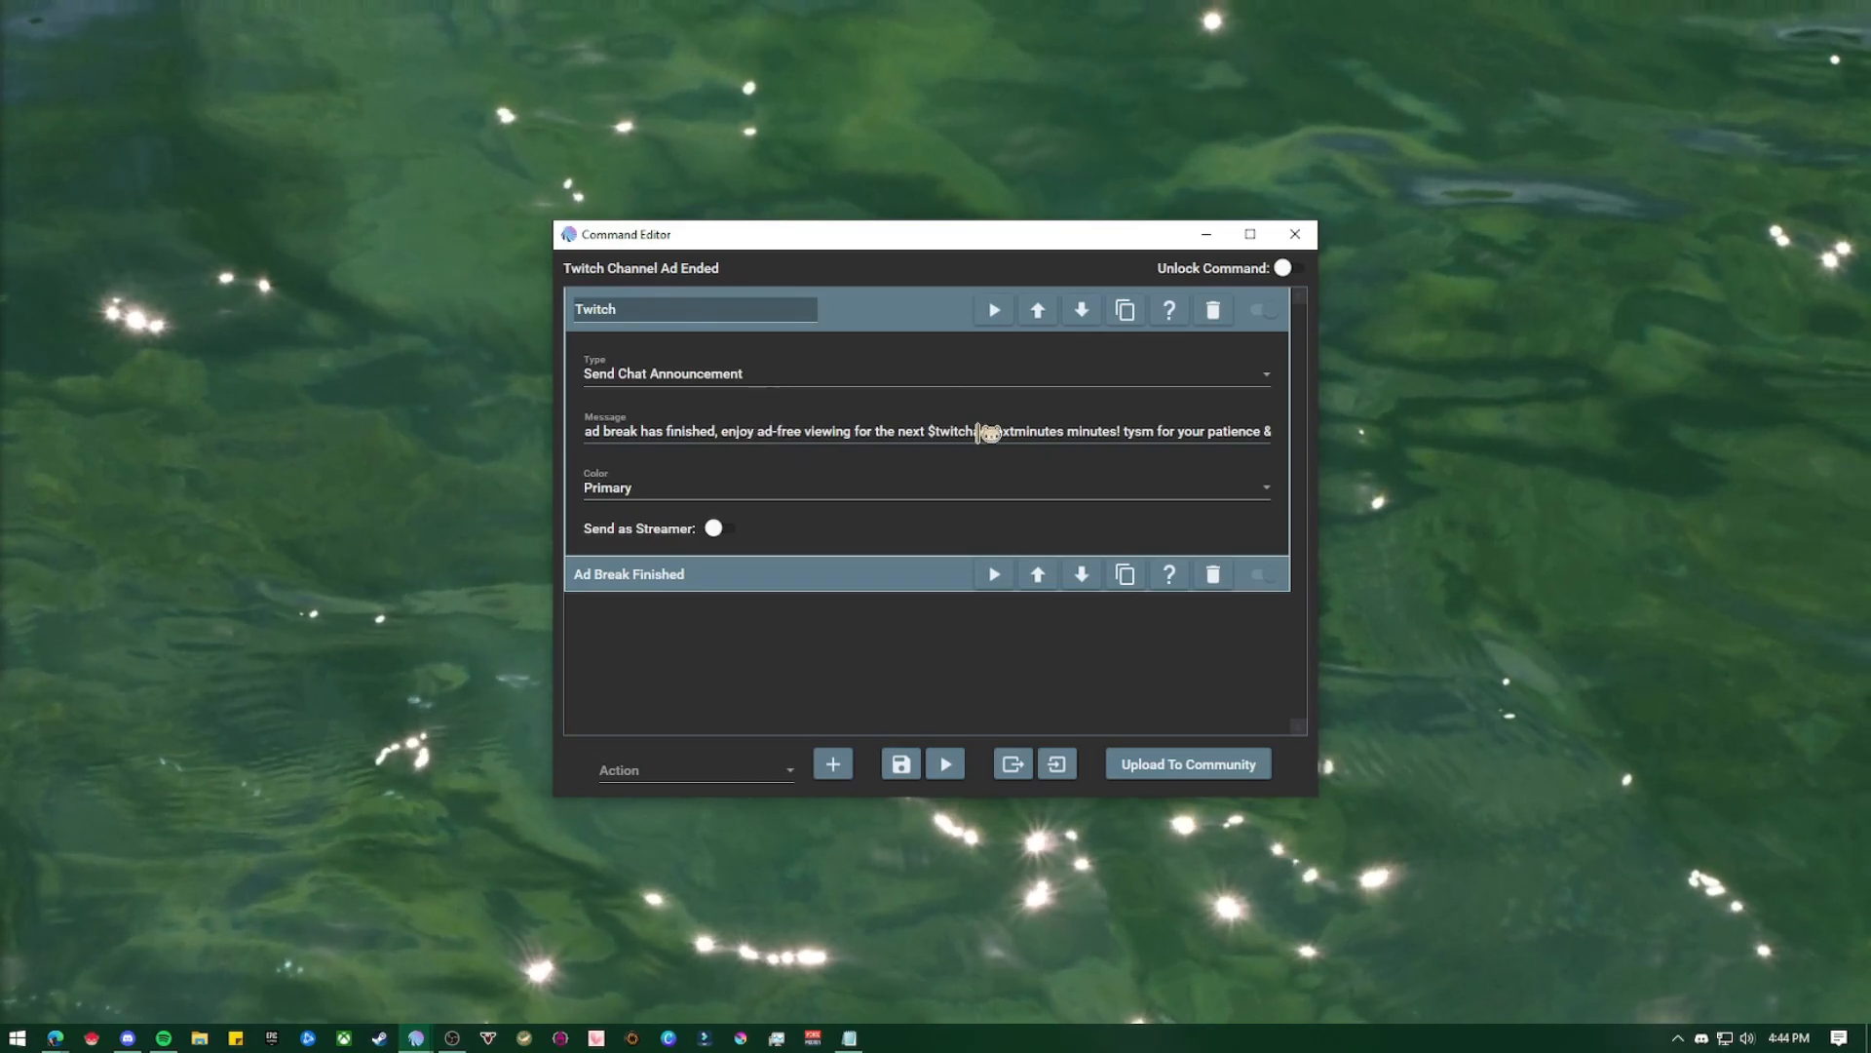
pyautogui.click(916, 325)
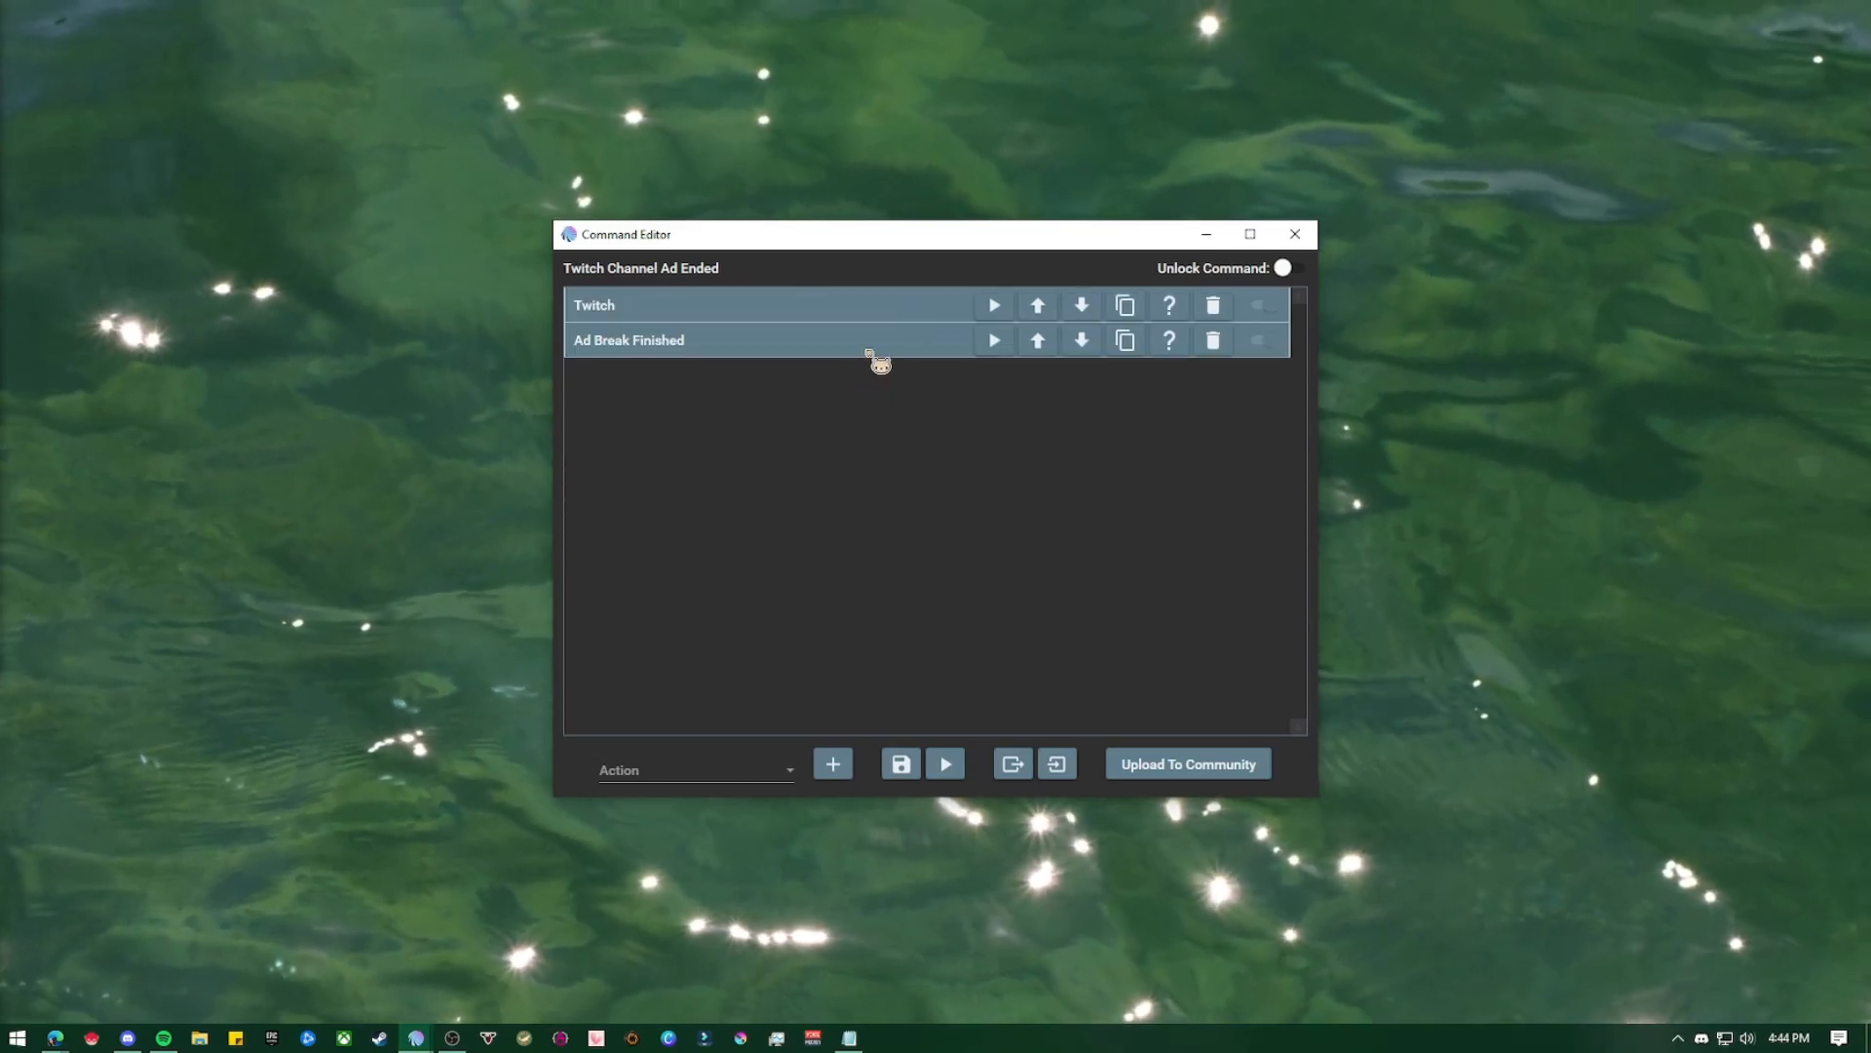
pyautogui.click(876, 356)
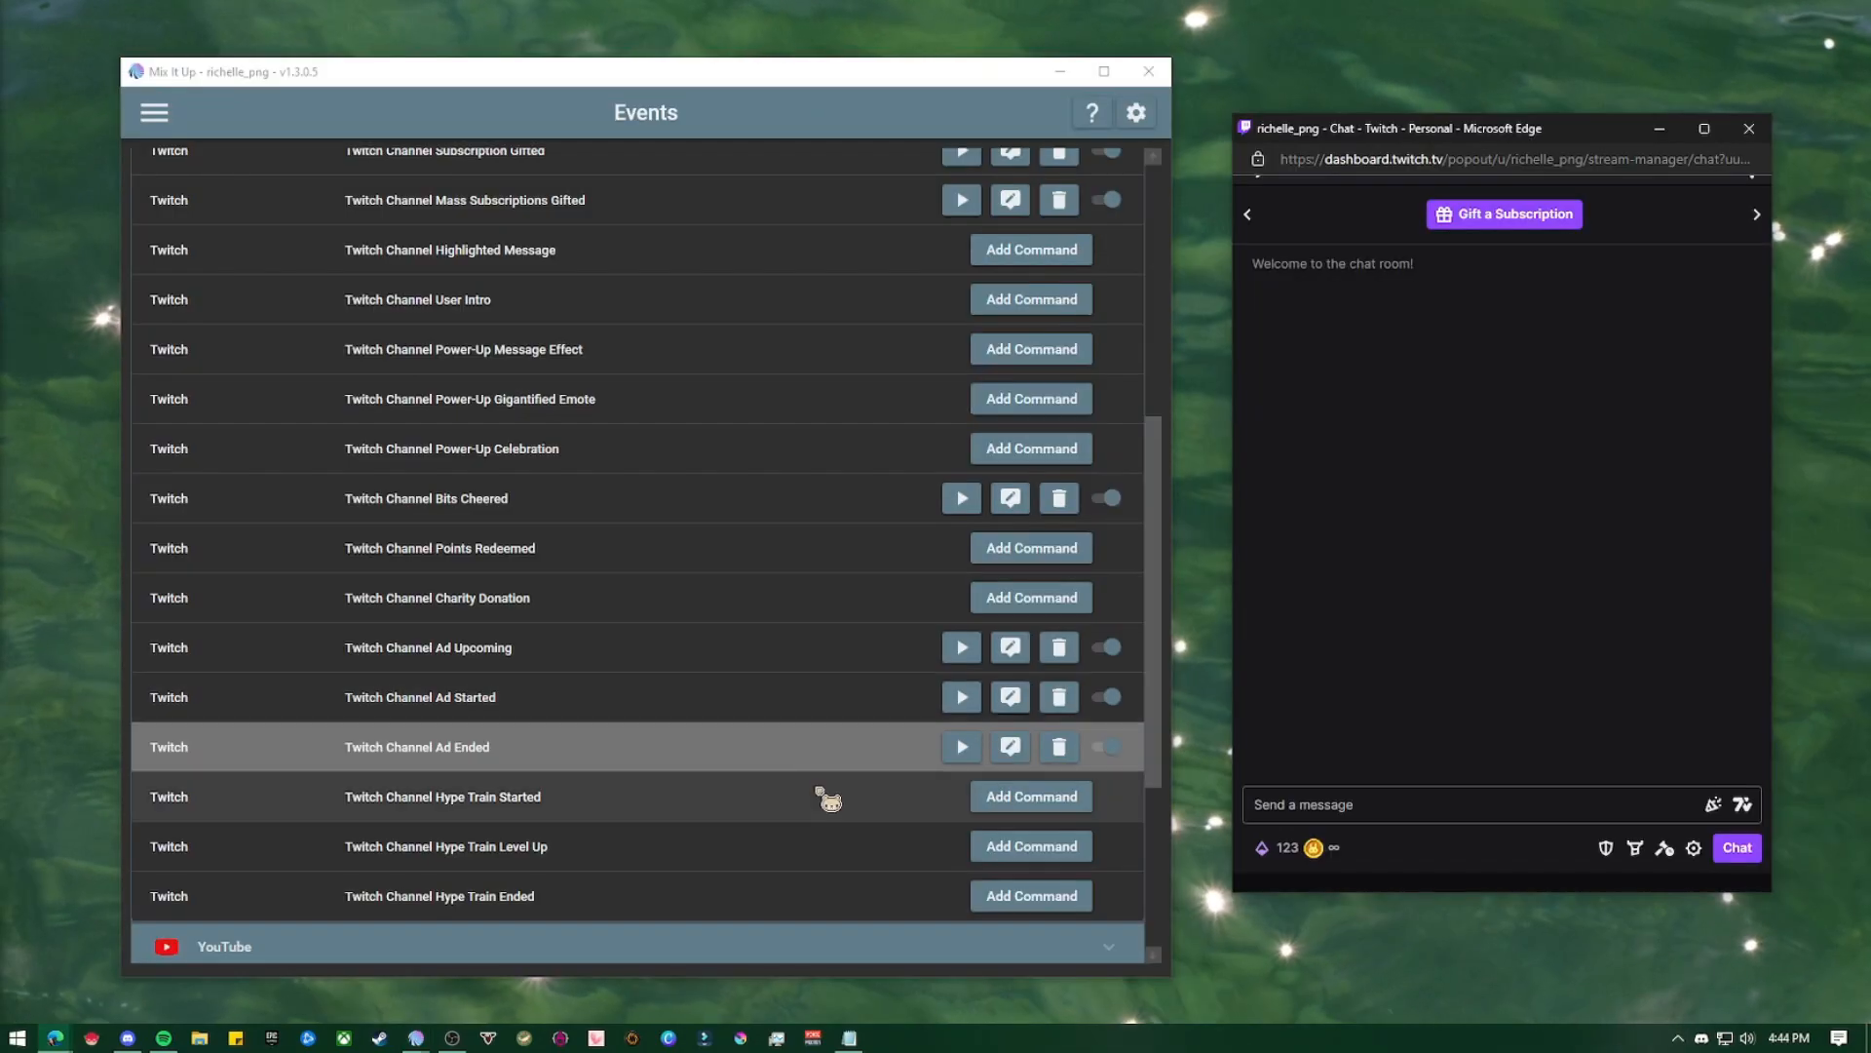
# Test the Twitch Channel Ad Upcoming command with the default special identifier values
pyautogui.click(877, 658)
pyautogui.click(959, 663)
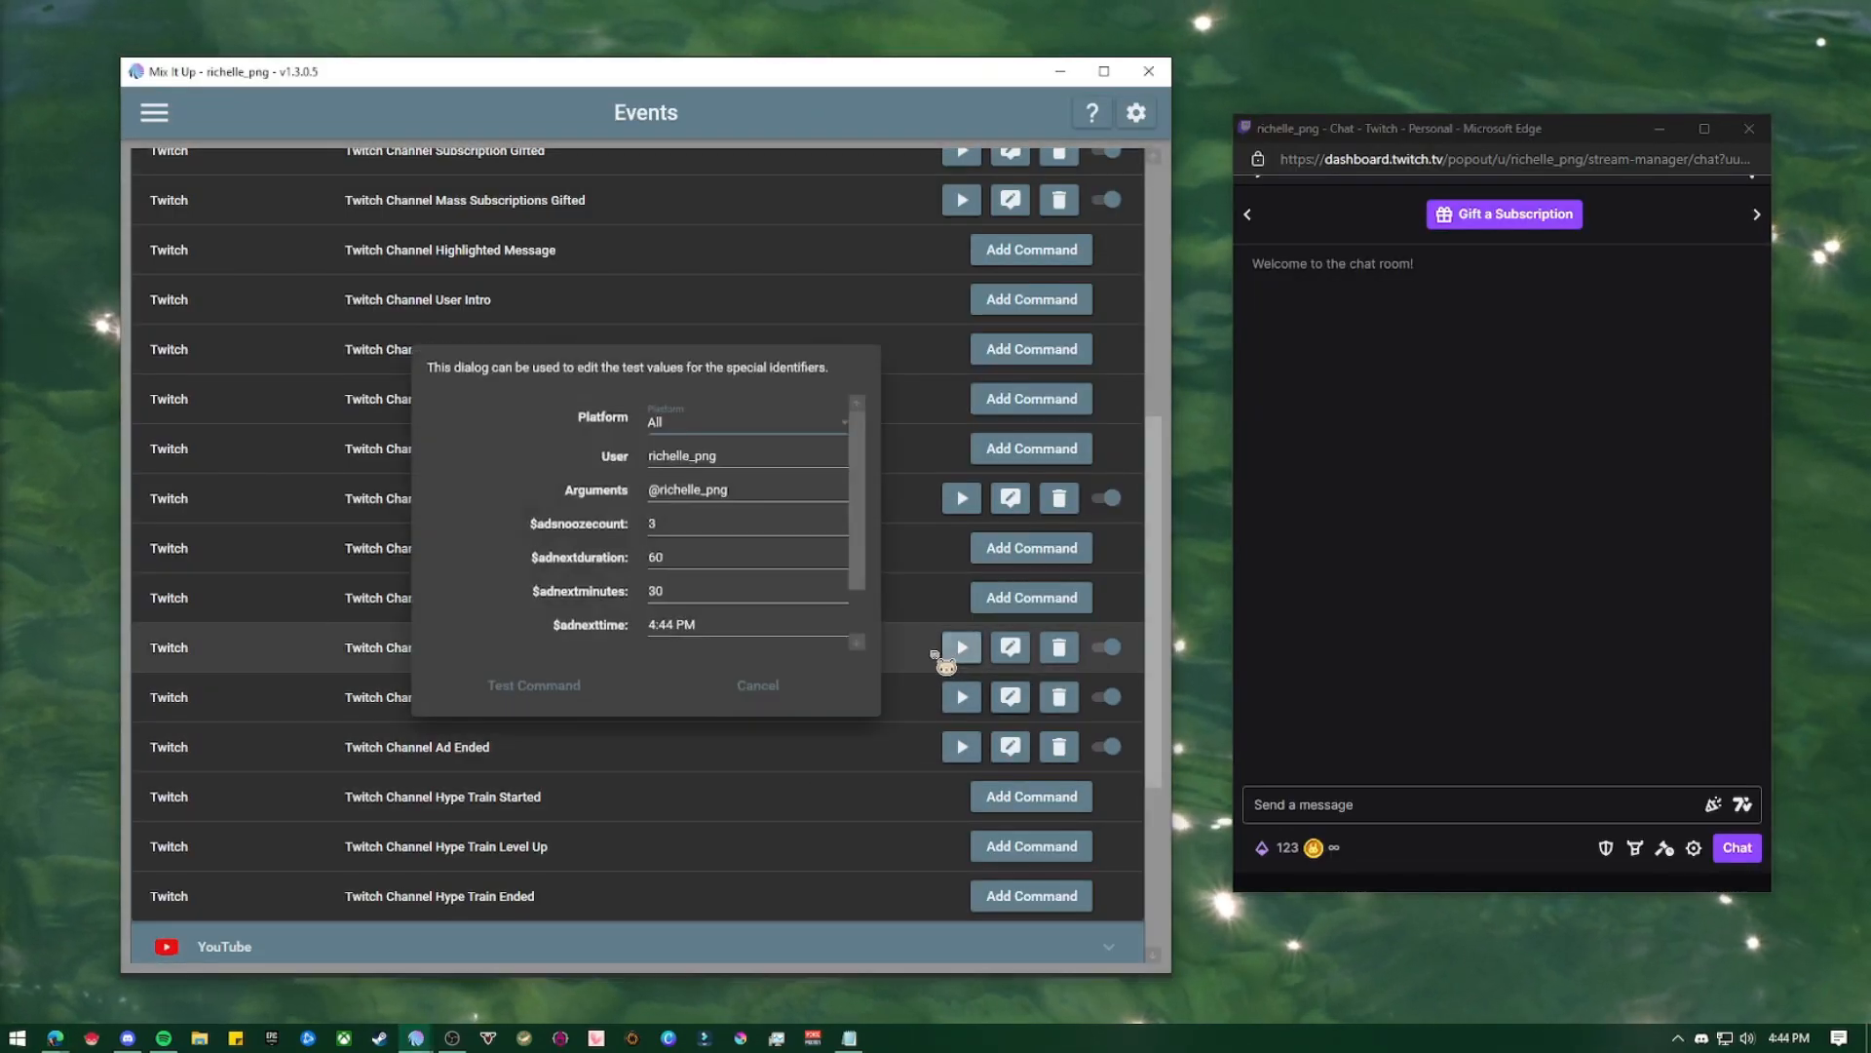
pyautogui.click(581, 688)
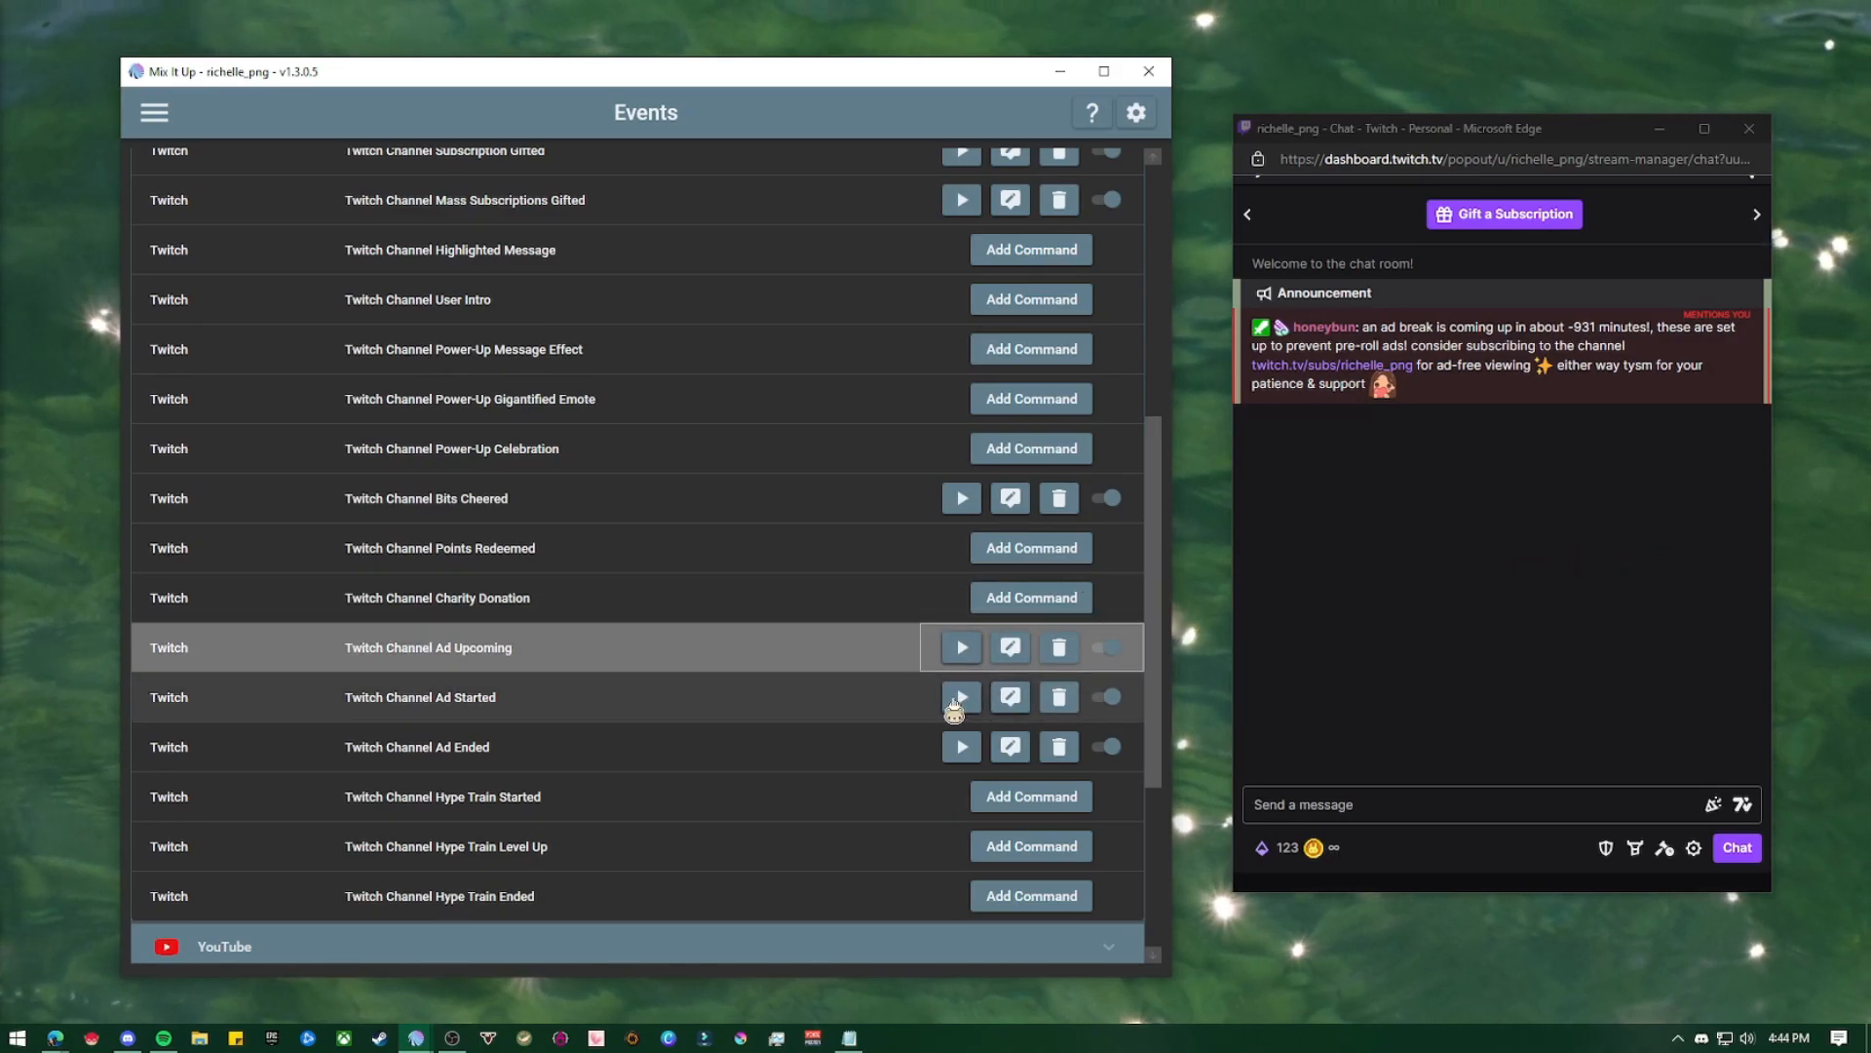
# Test the Twitch Channel Ad Started command and the Twitch Channel Ad Ended command with their default test values
pyautogui.click(961, 697)
pyautogui.click(535, 683)
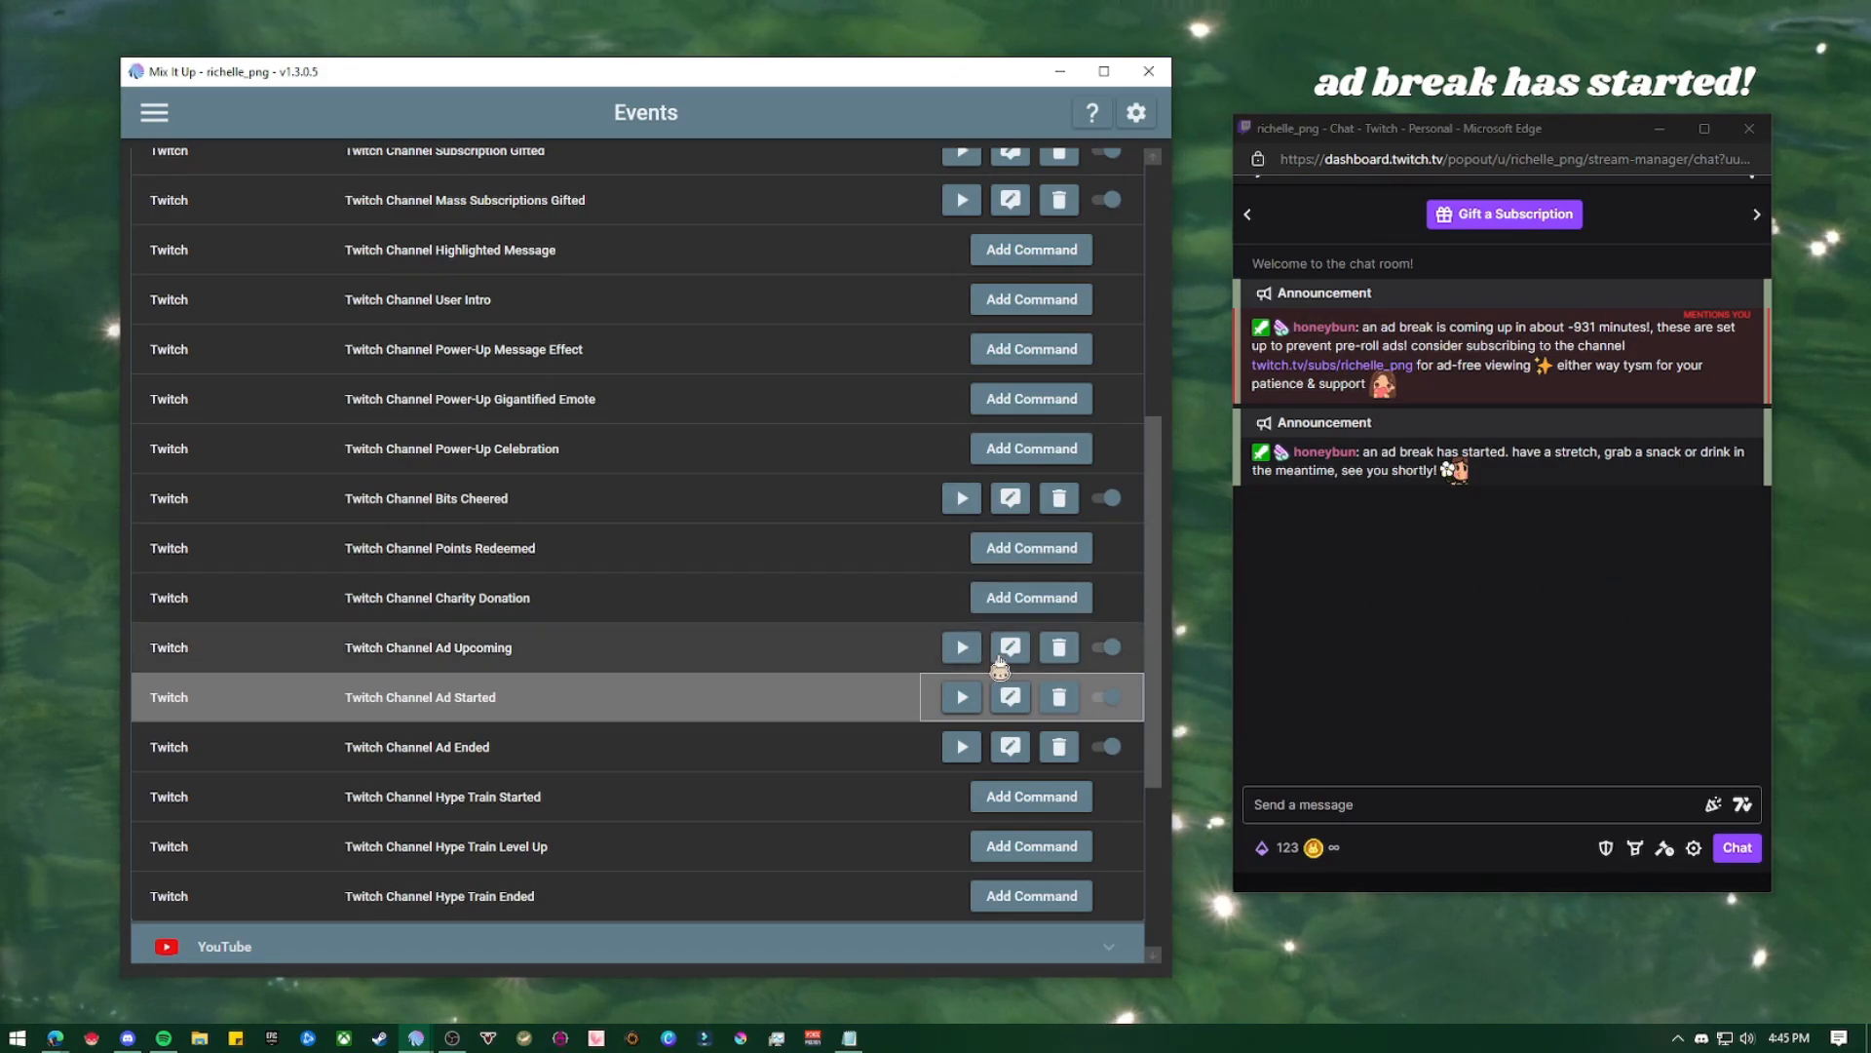
pyautogui.click(961, 746)
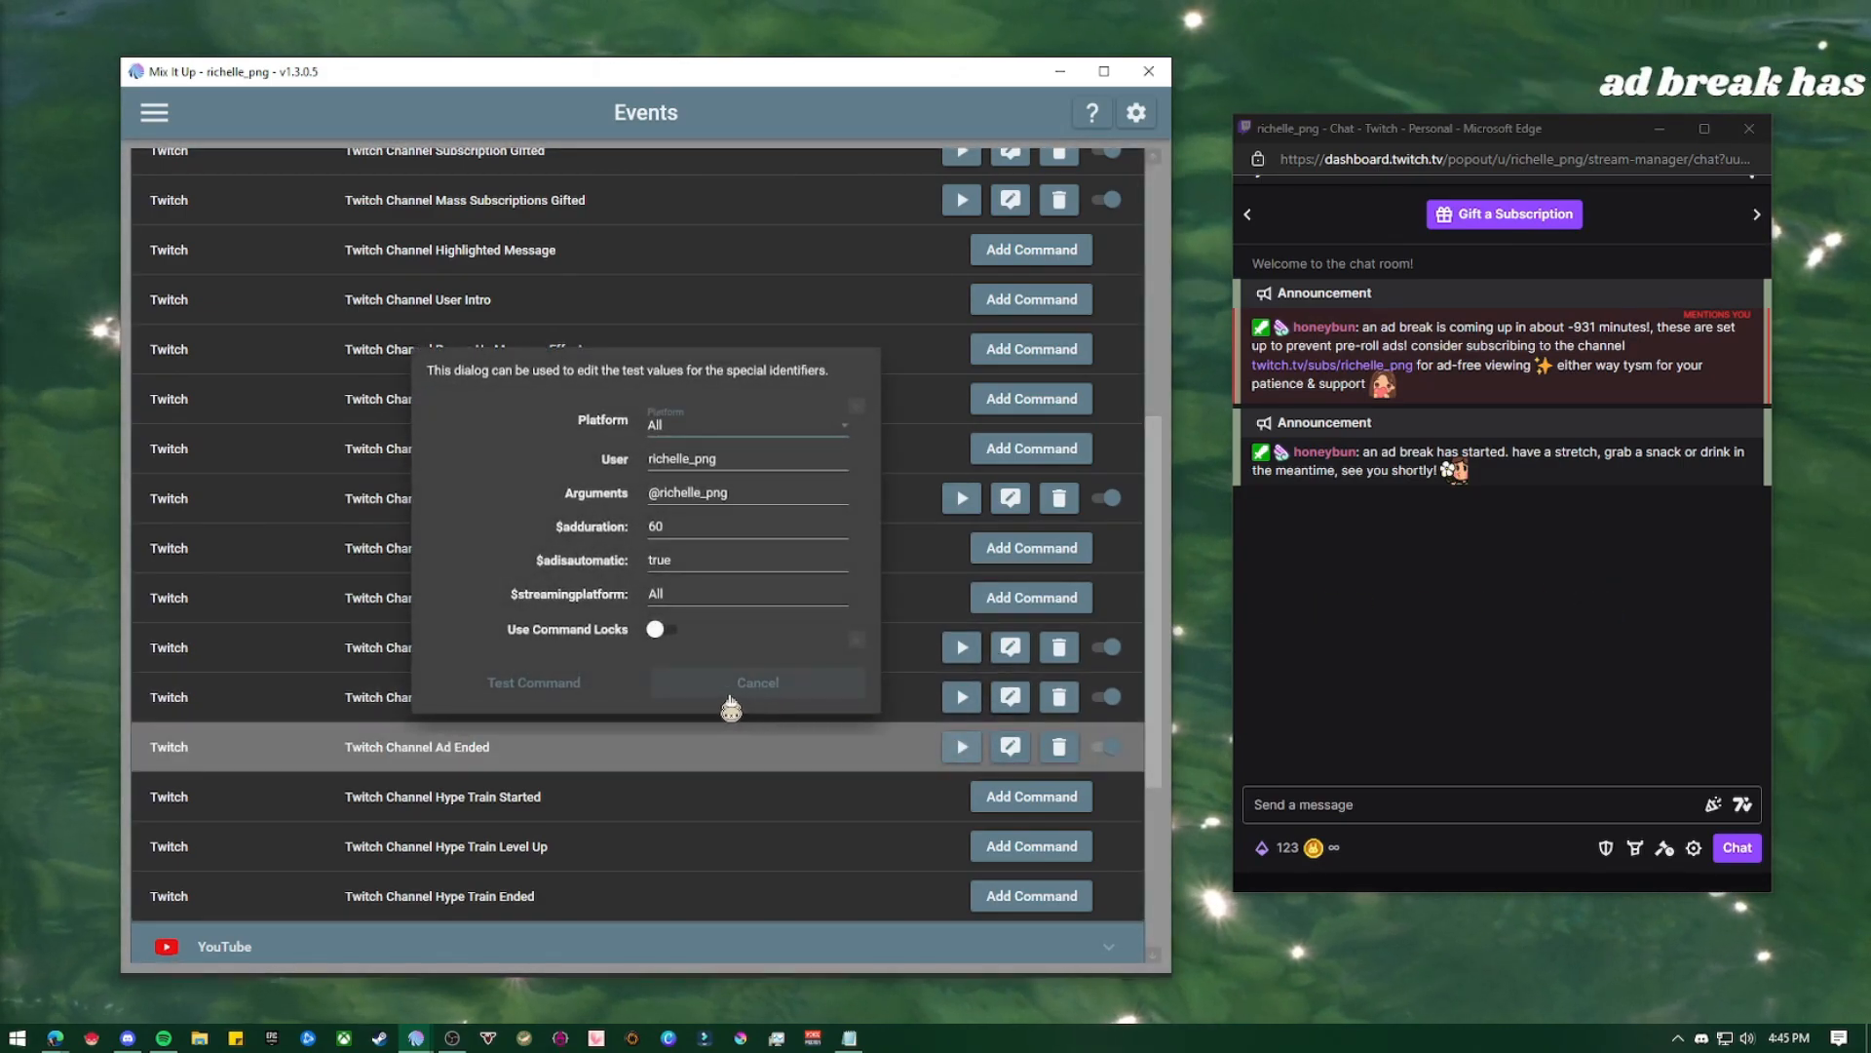
pyautogui.click(570, 684)
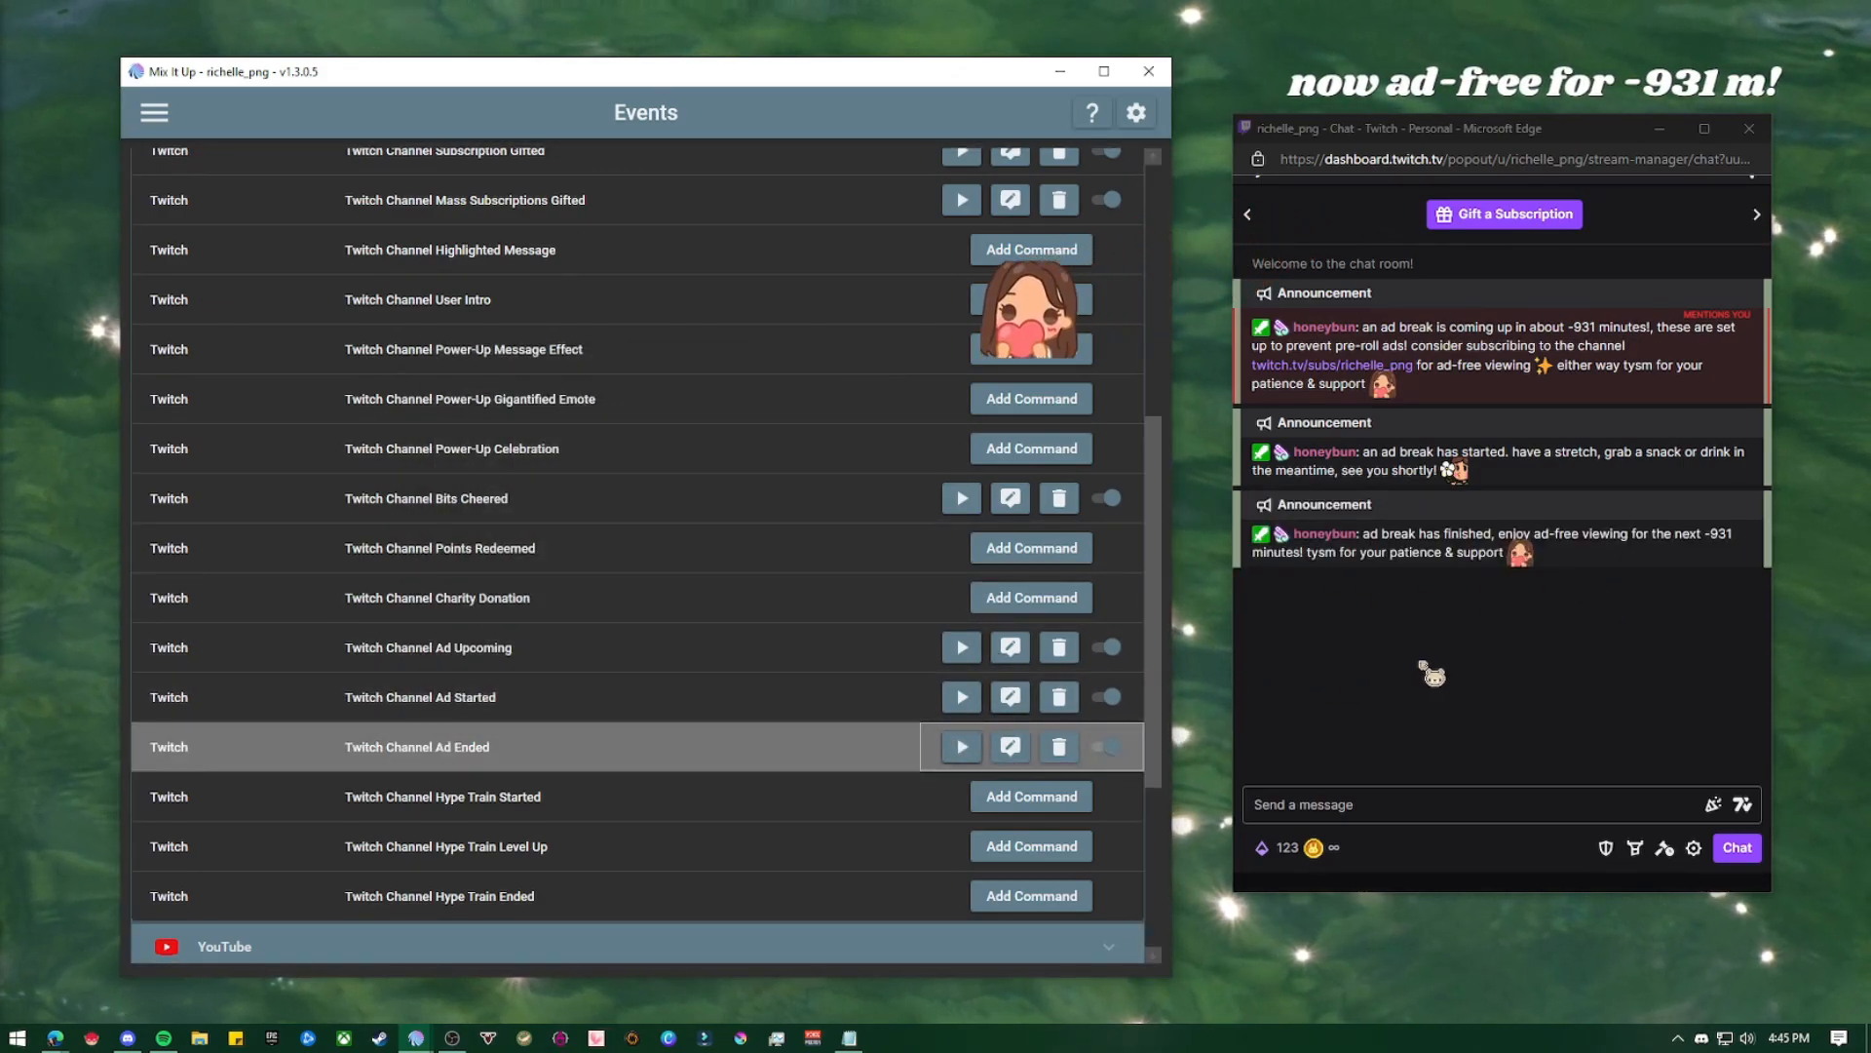